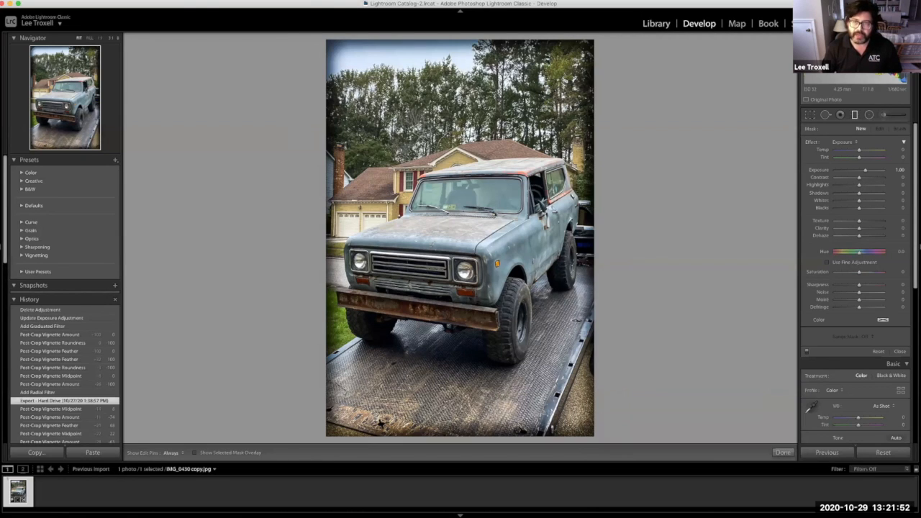
# - Start a photo import from the Library module, using the Lightroom folder on the Desktop as the source
pyautogui.click(655, 24)
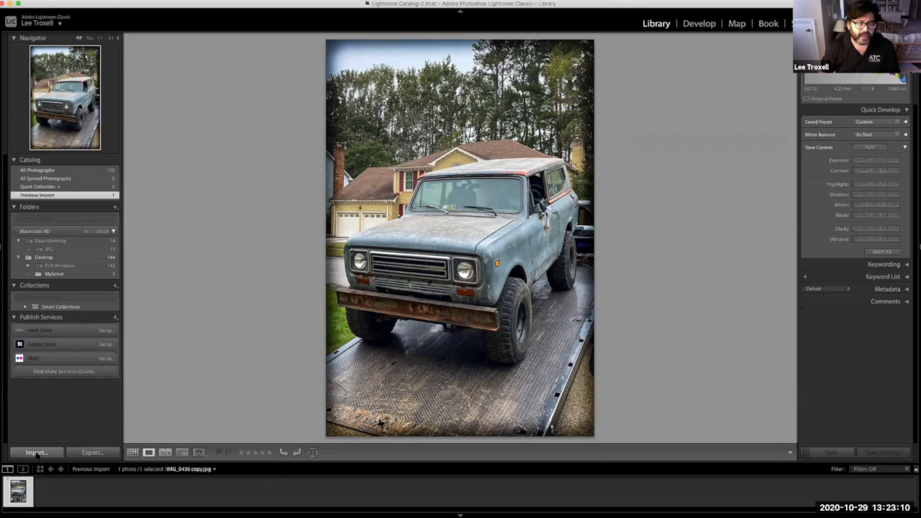
pyautogui.click(36, 454)
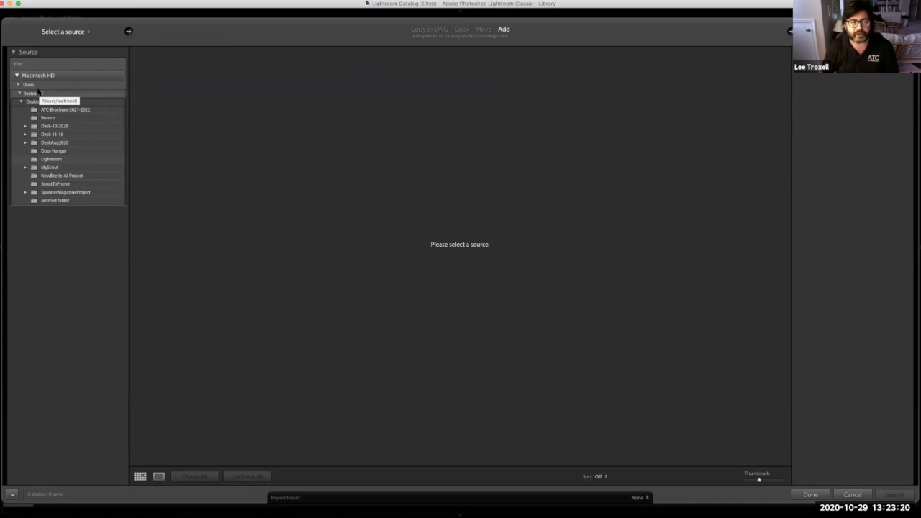
pyautogui.click(62, 160)
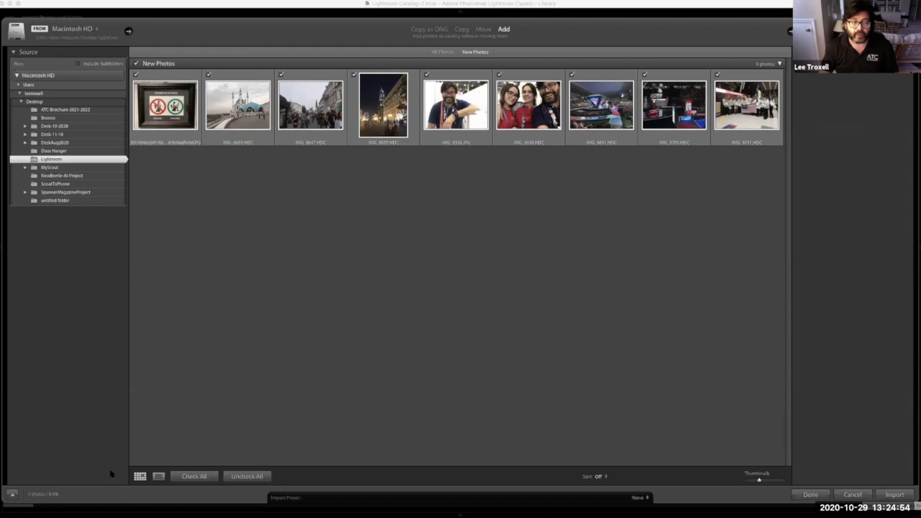
# - Try marking individual photos for import after unchecking them all, and check all photos again
pyautogui.click(243, 476)
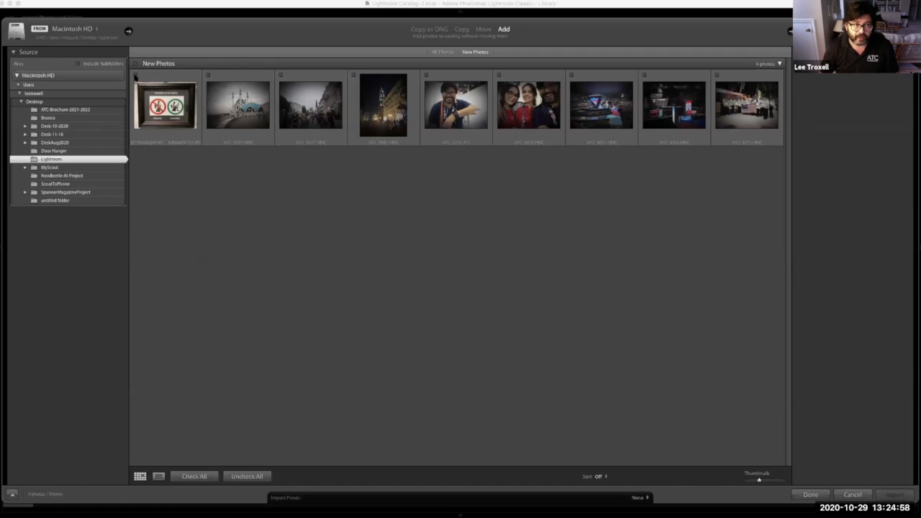
pyautogui.click(136, 75)
pyautogui.click(208, 74)
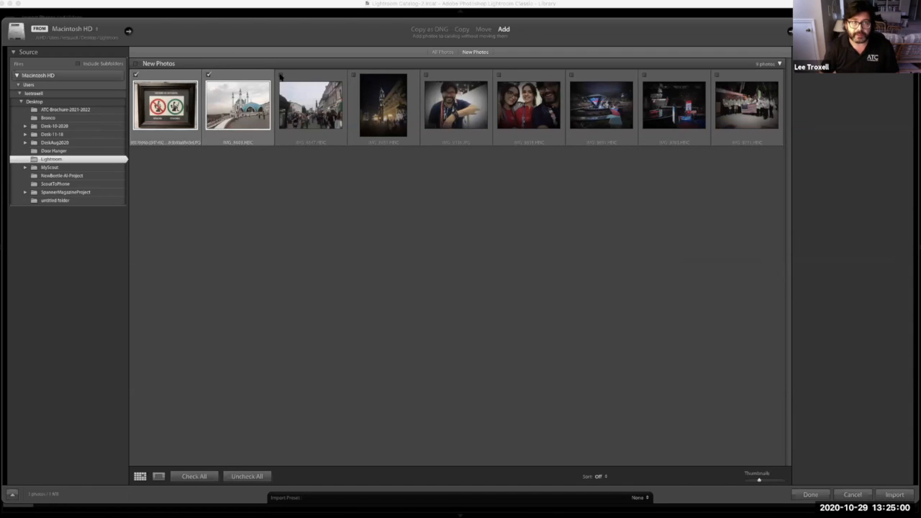
pyautogui.click(280, 75)
pyautogui.click(280, 76)
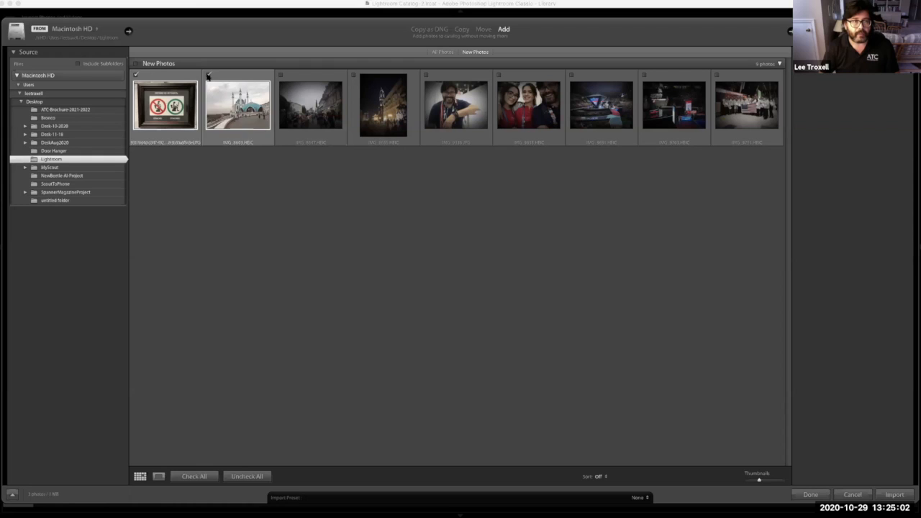
pyautogui.click(208, 76)
pyautogui.click(136, 76)
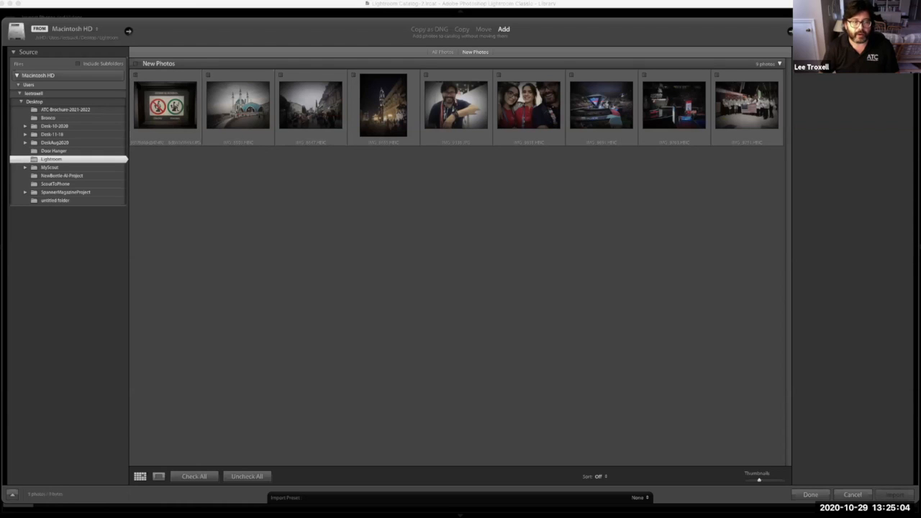
pyautogui.click(195, 476)
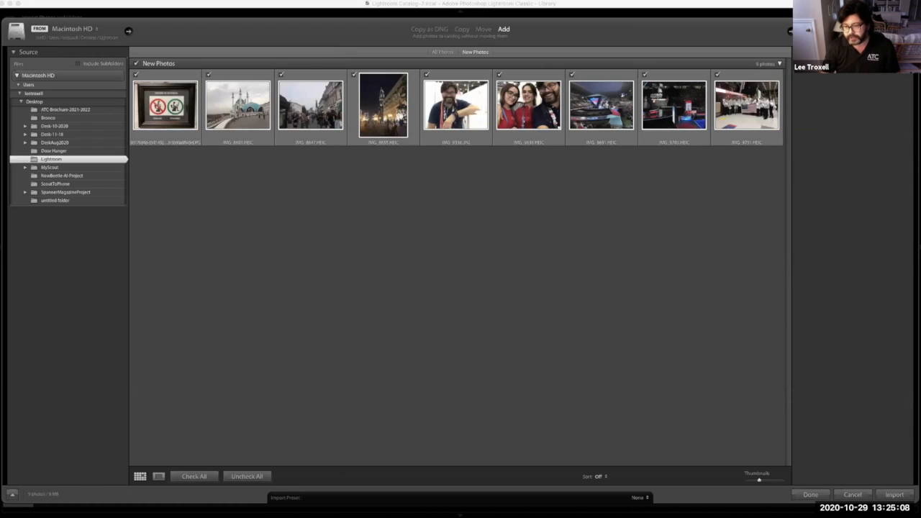
# - Shrink the import thumbnails slightly and review the develop presets that can be applied during import
pyautogui.moveTo(758, 484)
pyautogui.mouseDown()
pyautogui.moveTo(772, 481)
pyautogui.moveTo(753, 481)
pyautogui.mouseUp()
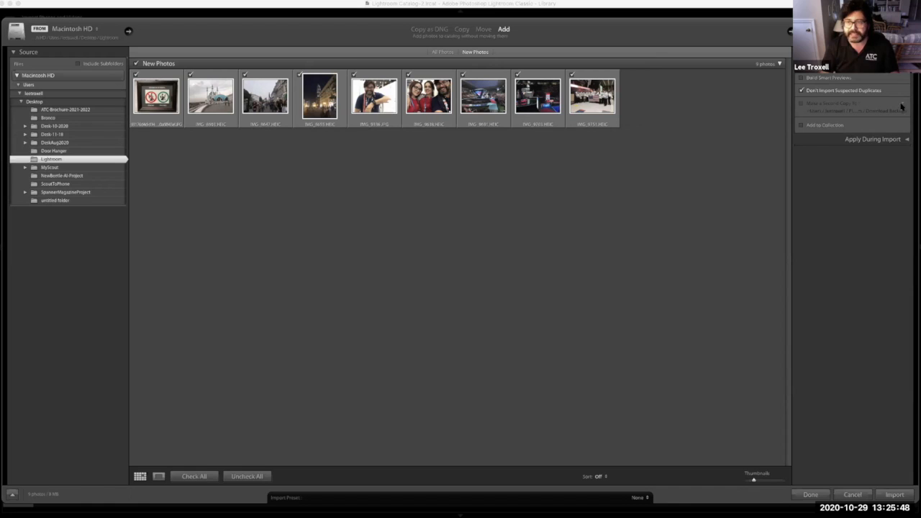
pyautogui.click(908, 142)
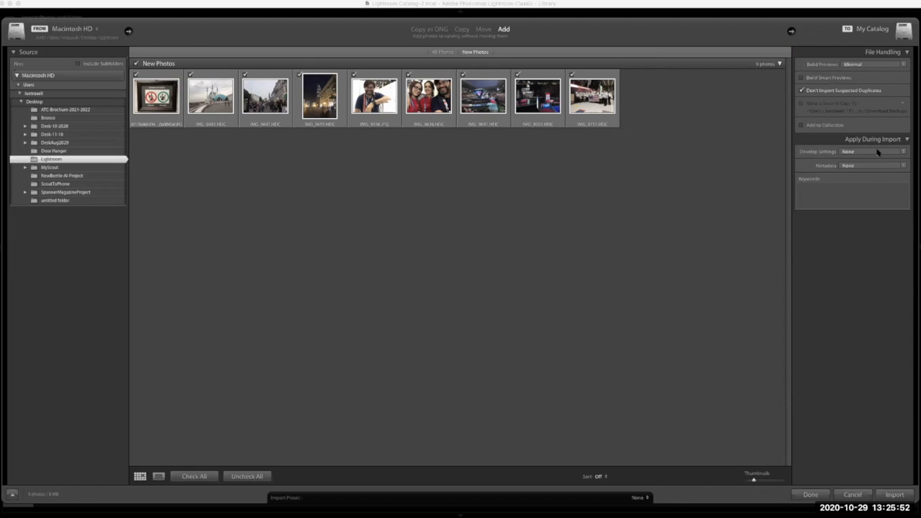
pyautogui.click(877, 152)
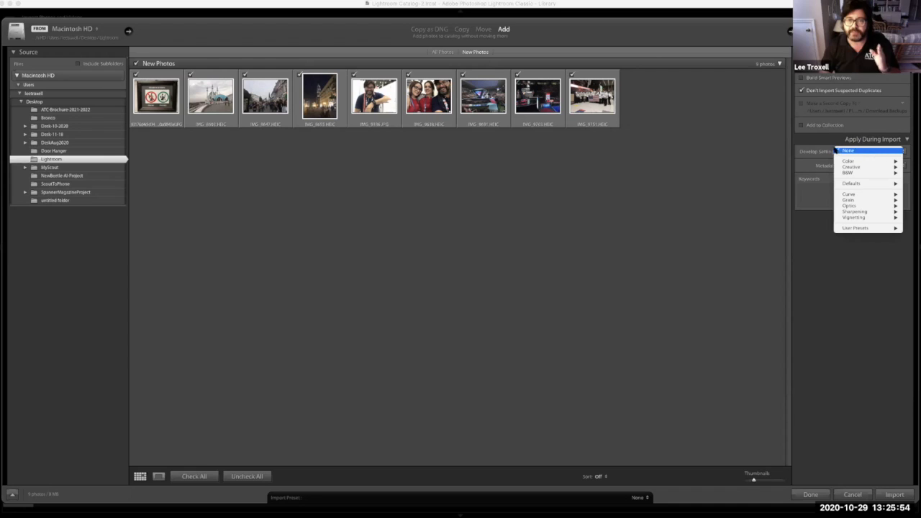
pyautogui.click(805, 141)
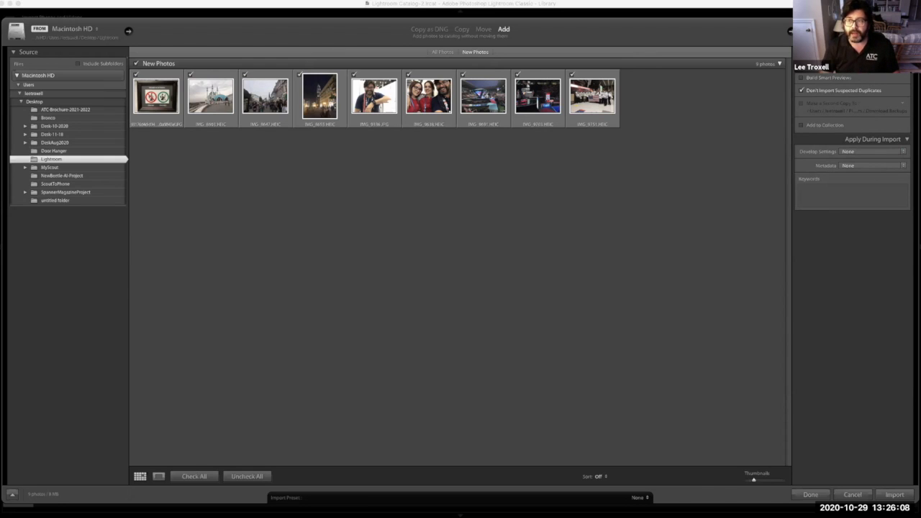
# - Import all checked photos from the Lightroom folder into the catalog
pyautogui.scroll(-2, 852, 144)
pyautogui.scroll(-2, 852, 144)
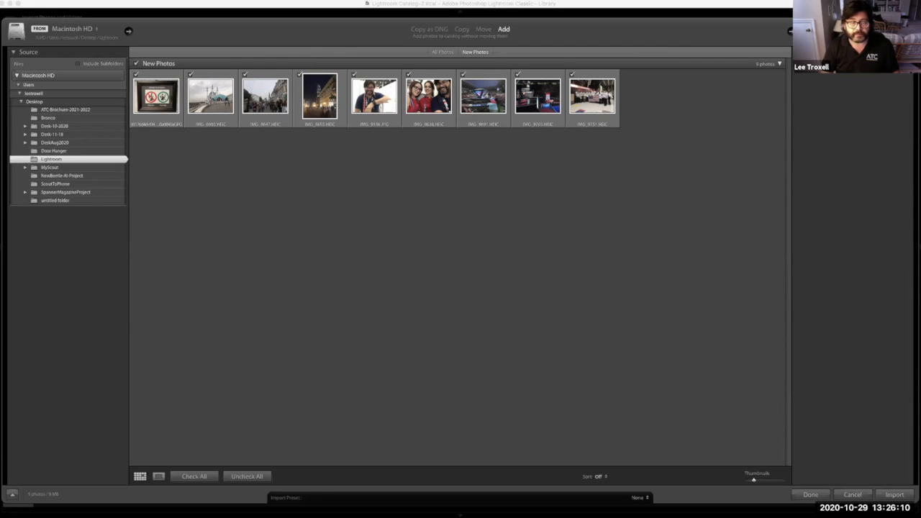
pyautogui.click(894, 494)
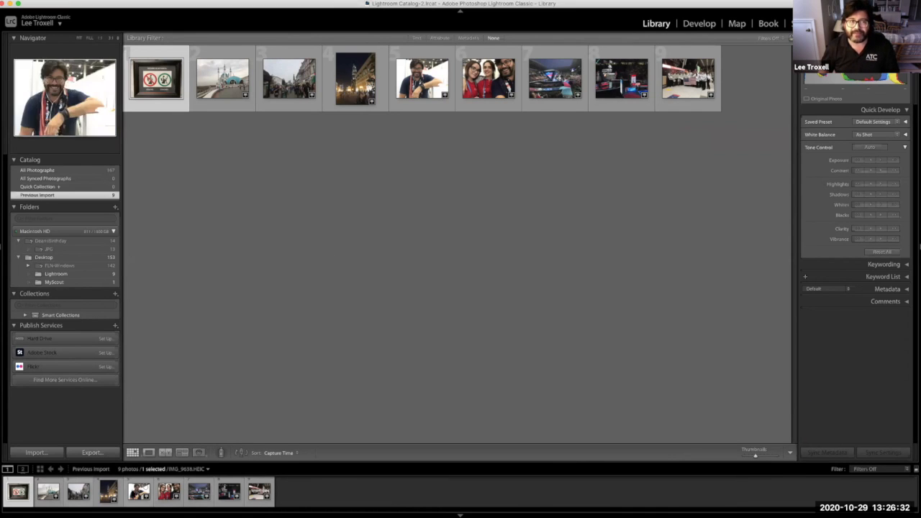
# - Browse the imported photos one by one and open the mosque photo IMG_8603.HEIC in the enlarged single-photo view
pyautogui.click(48, 492)
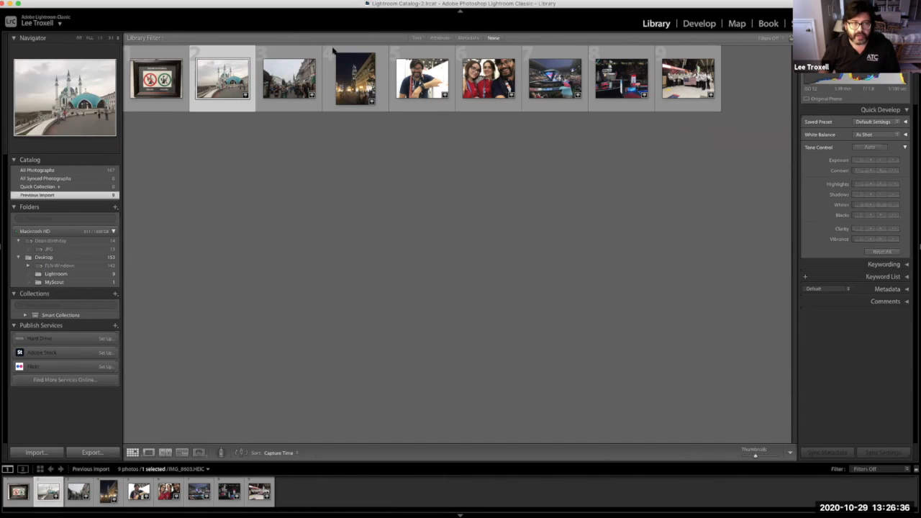
pyautogui.press('Right')
pyautogui.press('Right')
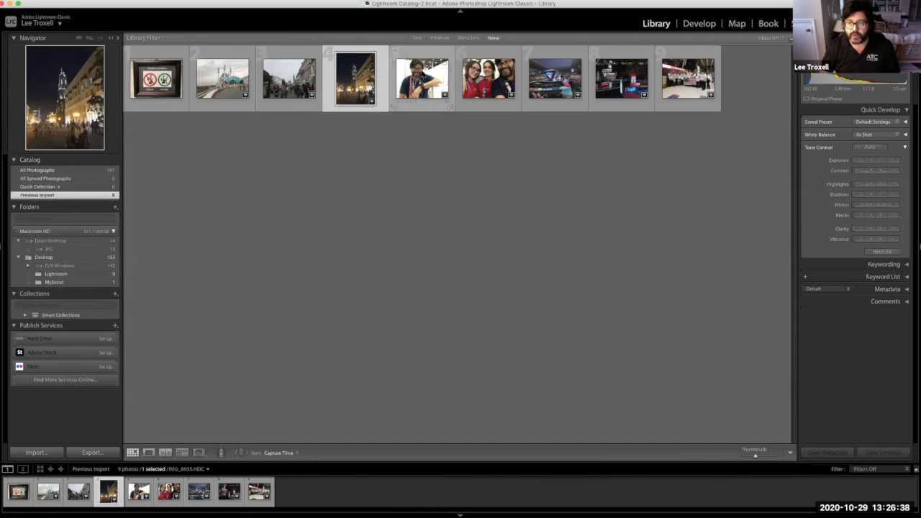
pyautogui.press('Right')
pyautogui.press('Right')
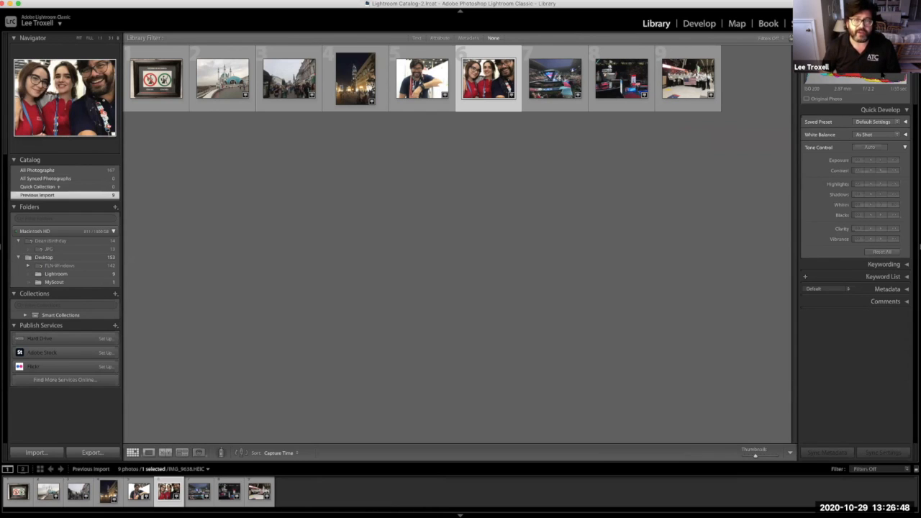
pyautogui.click(549, 89)
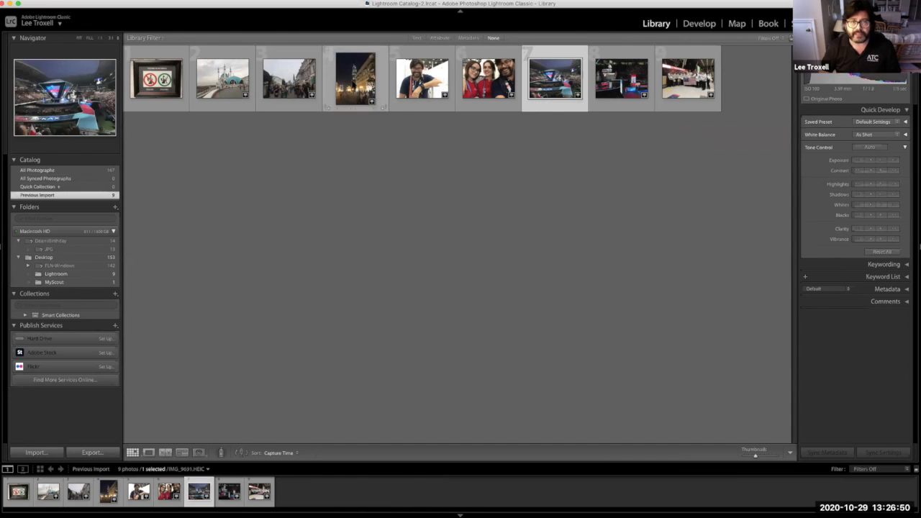
pyautogui.click(353, 87)
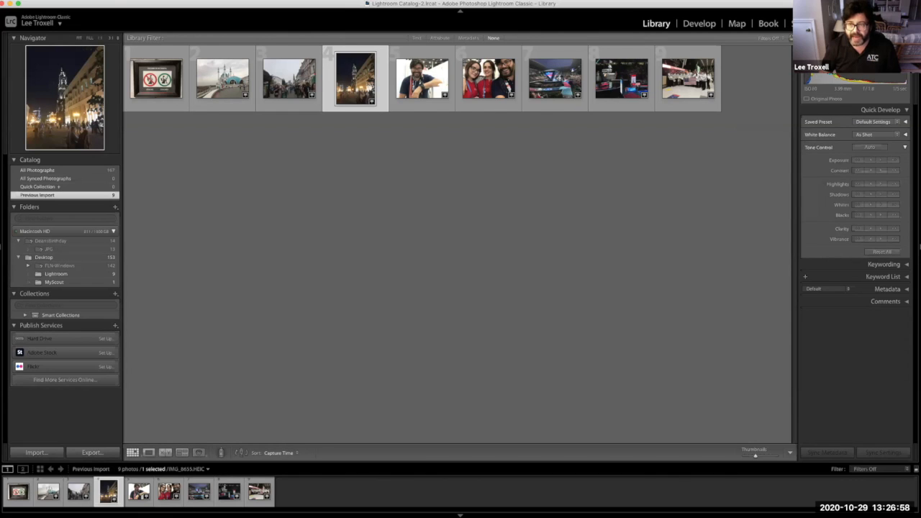
pyautogui.click(216, 71)
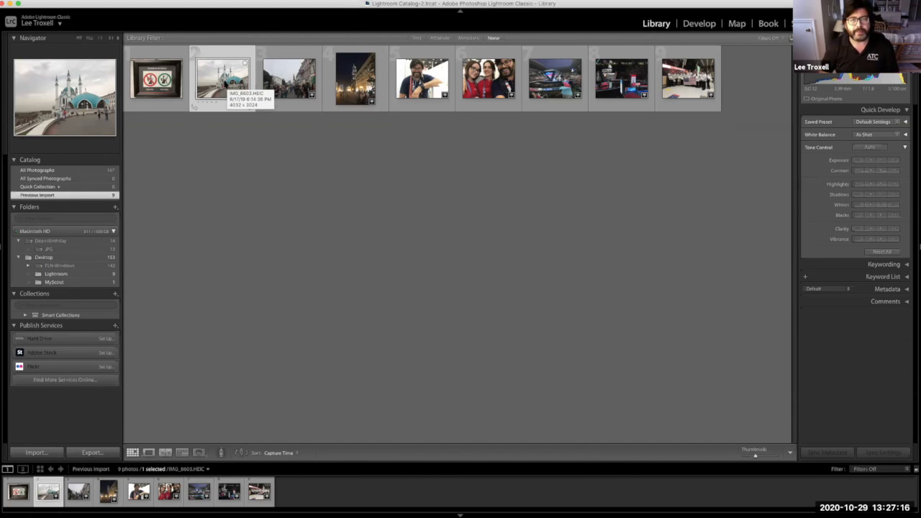
pyautogui.doubleClick(226, 83)
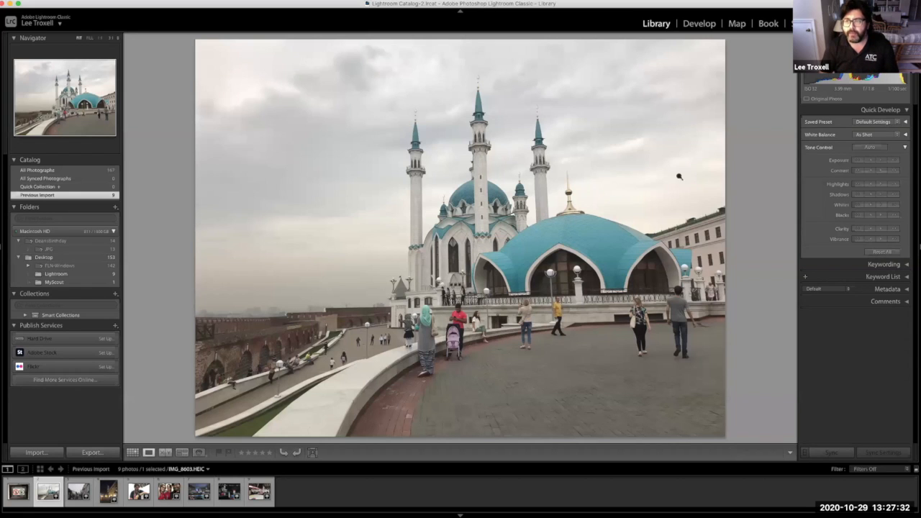
# - Try the automatic tone adjustment on the mosque photo twice, undoing it each time
pyautogui.click(870, 147)
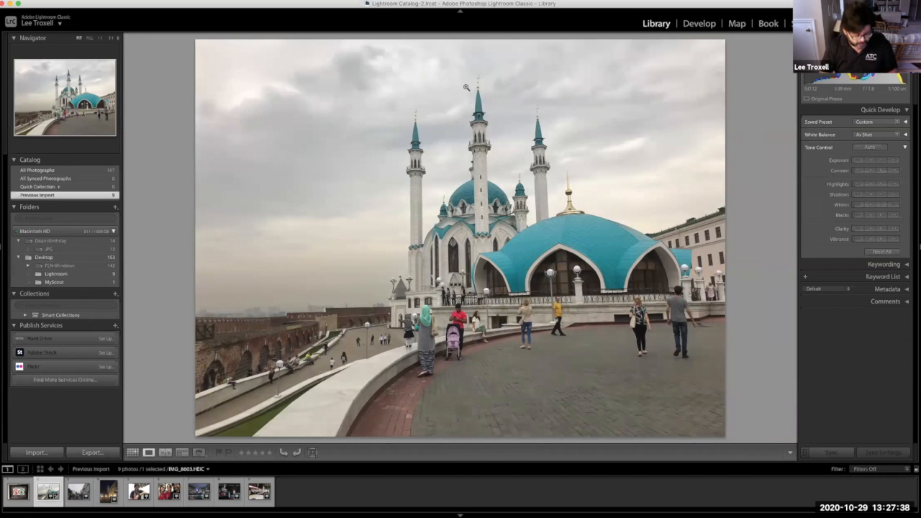
pyautogui.press('super+z')
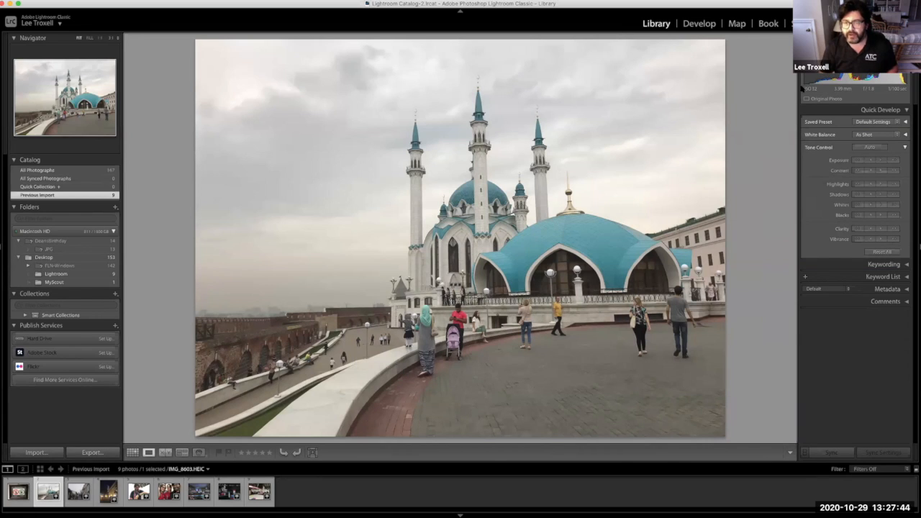
pyautogui.click(867, 147)
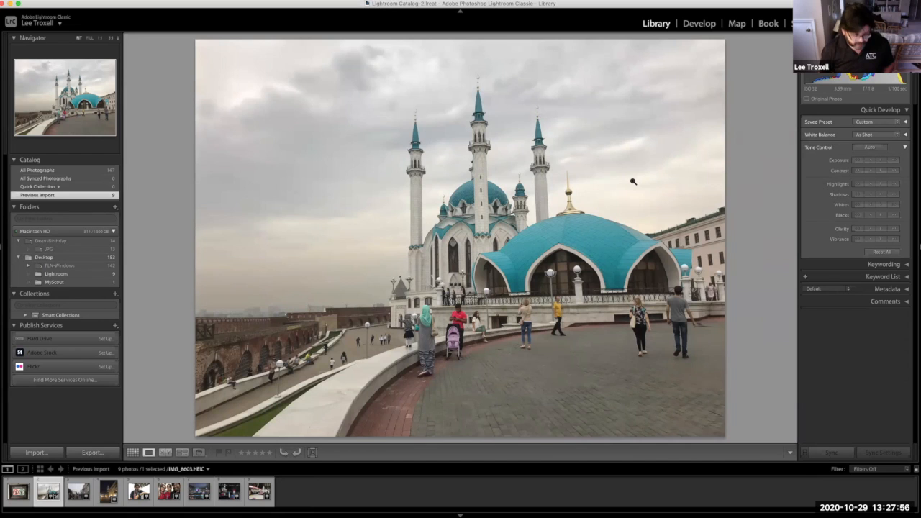
pyautogui.press('super+z')
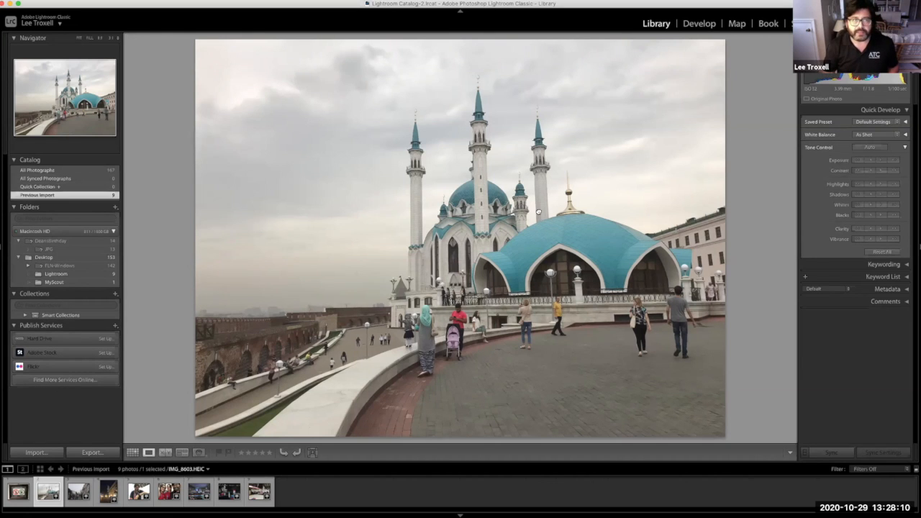
# - Examine the minarets up close, and review the crop ratio and treatment options under Saved Preset
pyautogui.click(539, 212)
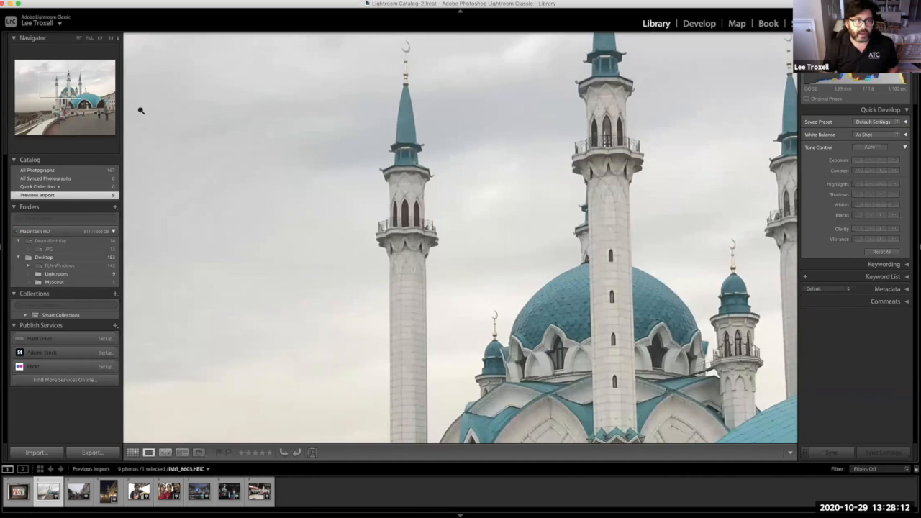
pyautogui.click(453, 189)
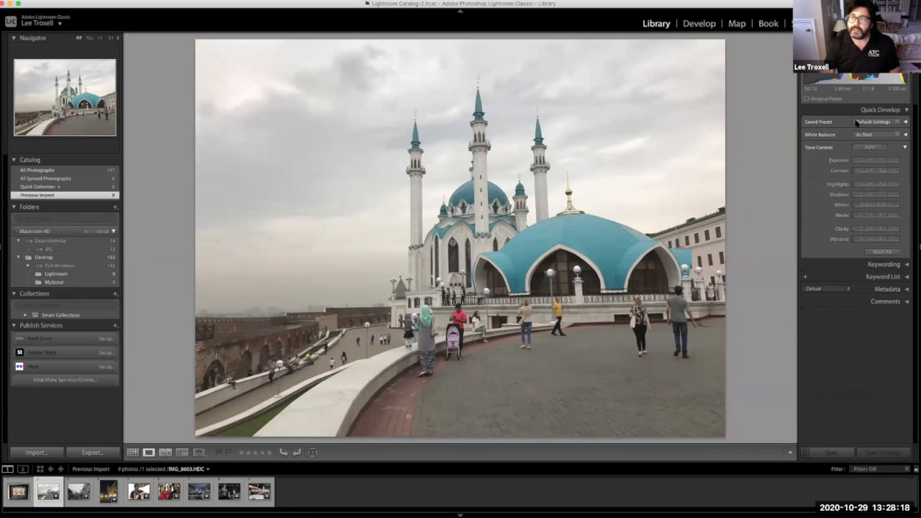
pyautogui.click(905, 124)
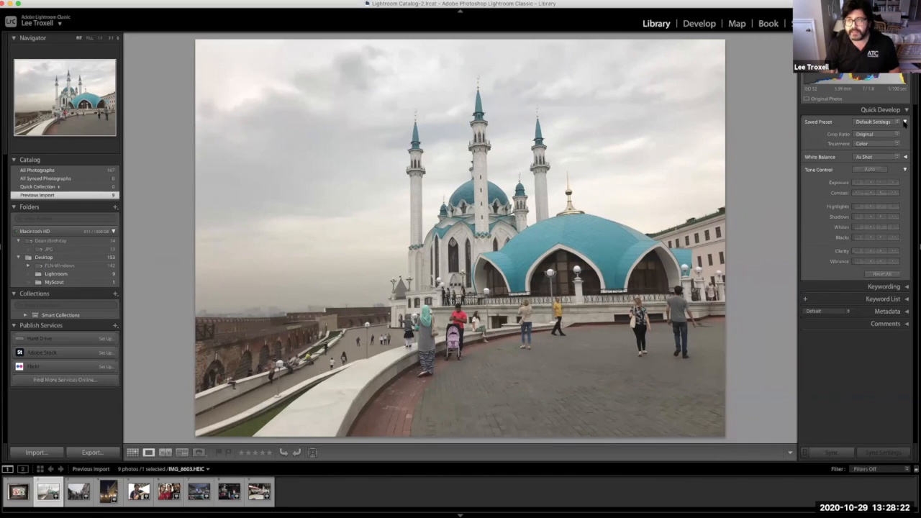
pyautogui.click(904, 123)
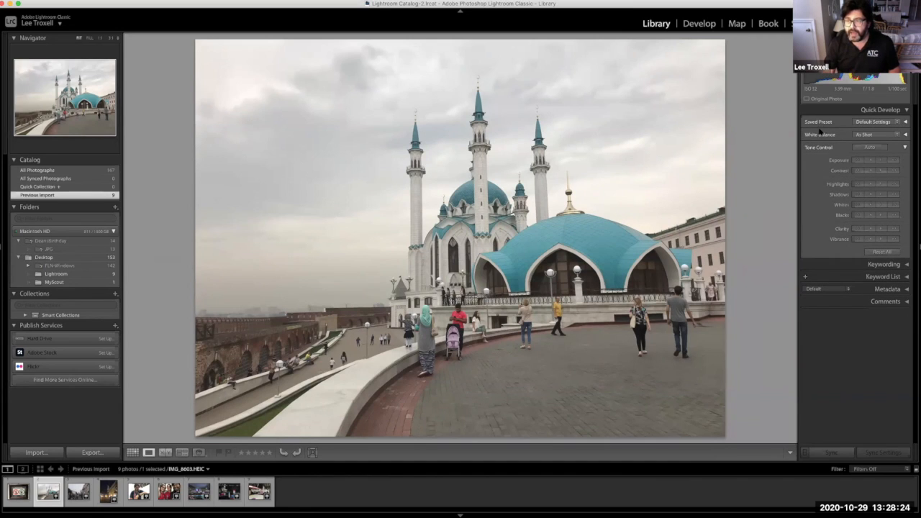
# - Apply the Vivid color preset to the mosque photo
pyautogui.click(896, 123)
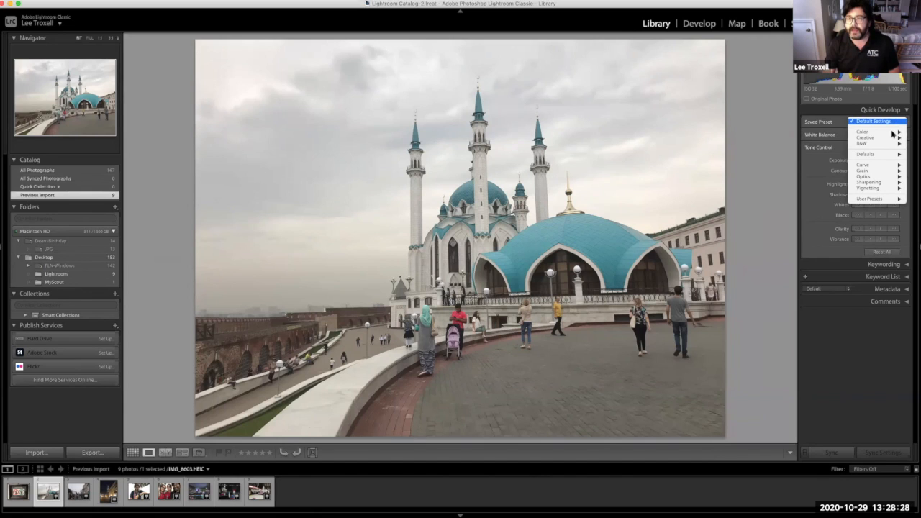
pyautogui.moveTo(893, 134)
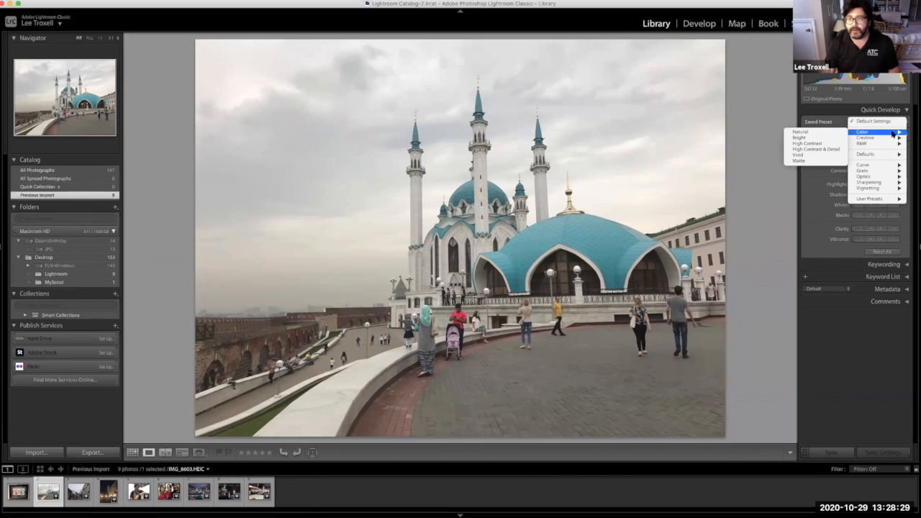
pyautogui.click(817, 155)
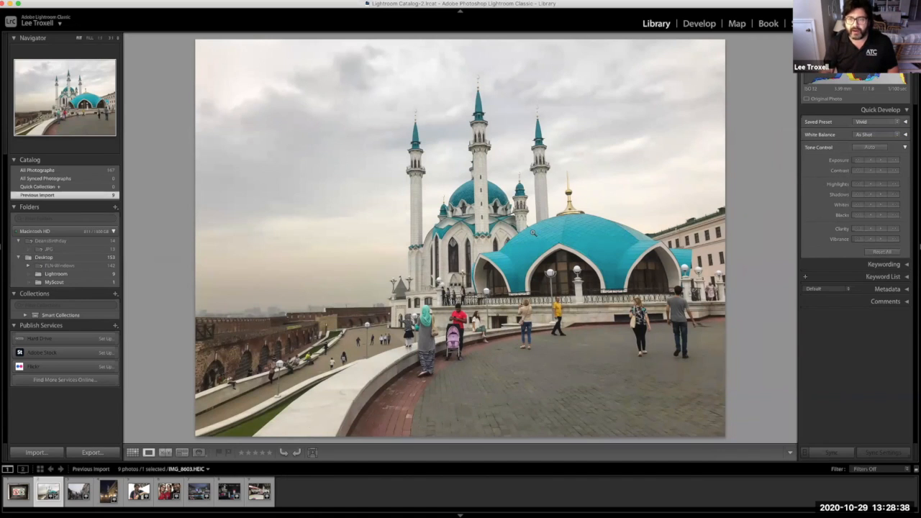
# - Apply the High Contrast color preset to the mosque photo
pyautogui.click(896, 123)
pyautogui.moveTo(890, 144)
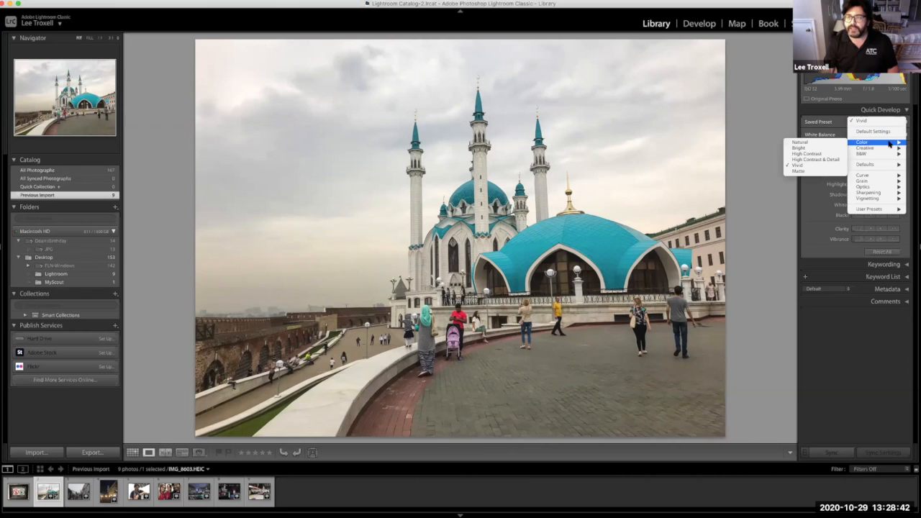
pyautogui.click(819, 156)
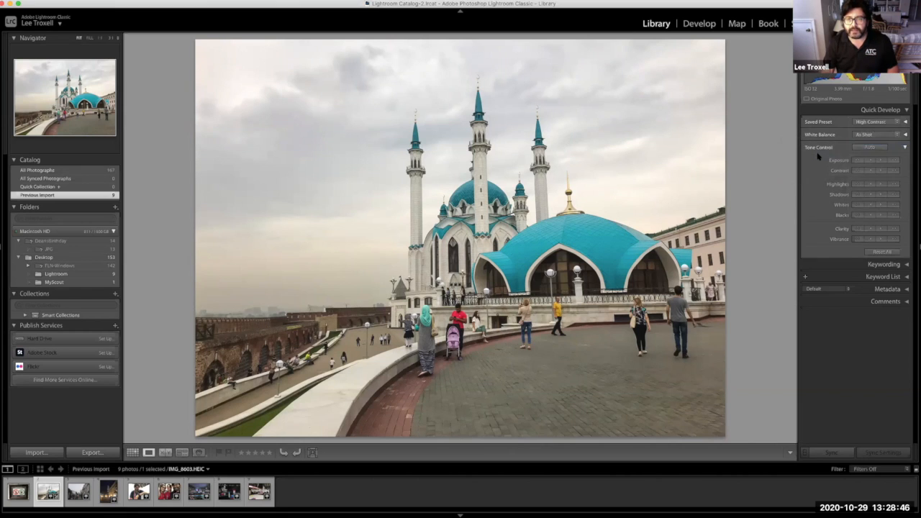
# - Try the B&W Landscape and B&W Sepia Tone presets on the mosque photo
pyautogui.click(899, 123)
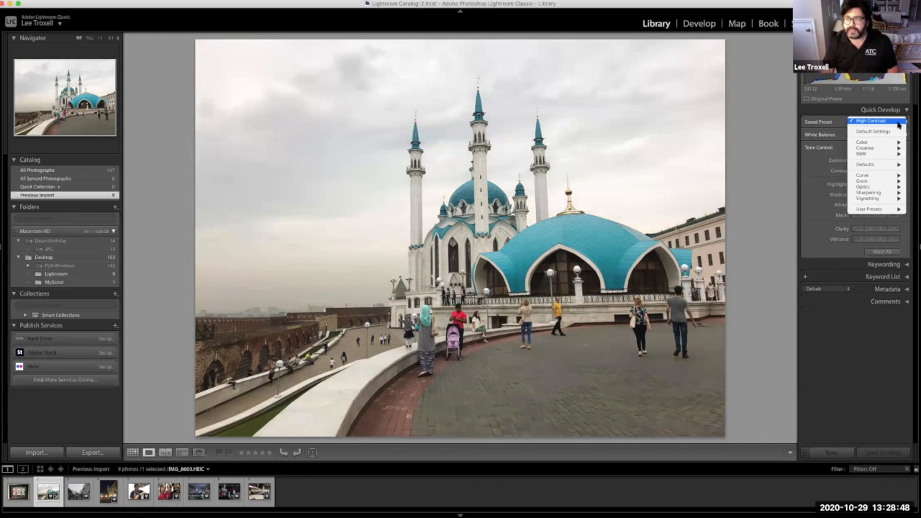
pyautogui.moveTo(885, 154)
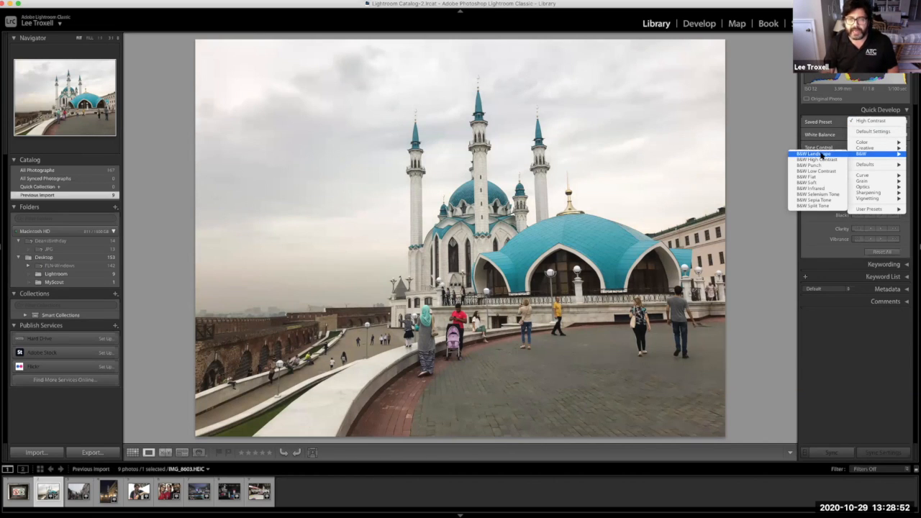
pyautogui.click(822, 155)
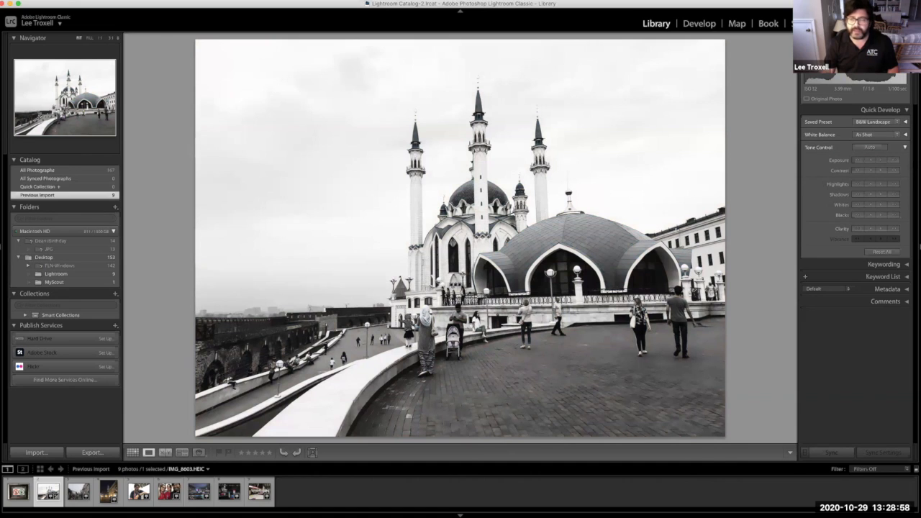
pyautogui.click(897, 124)
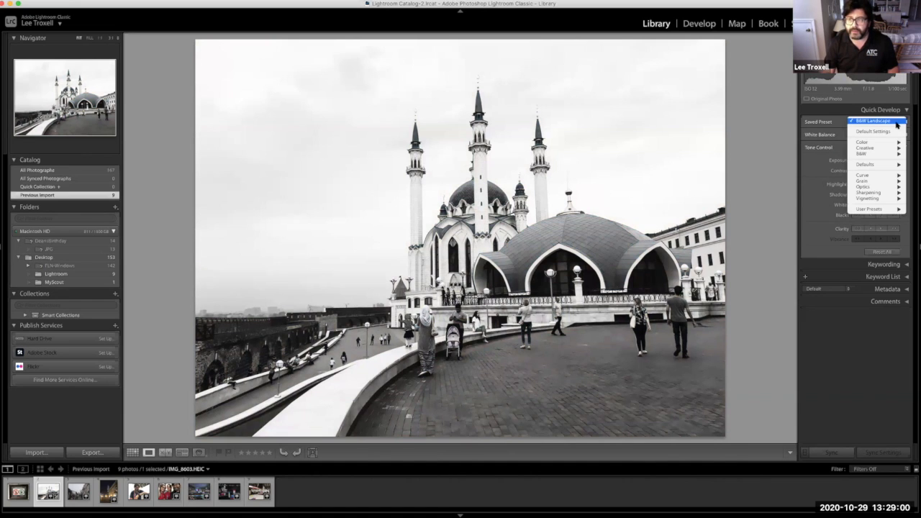
pyautogui.moveTo(883, 154)
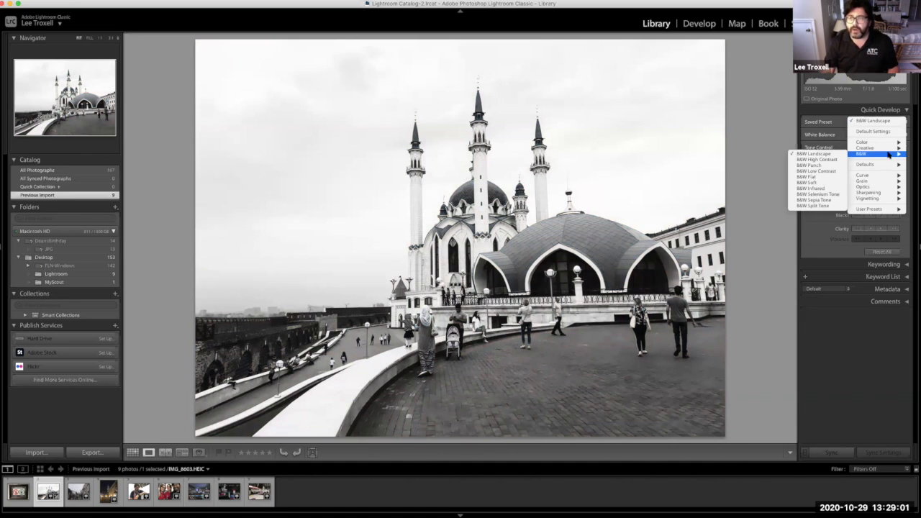
pyautogui.click(835, 200)
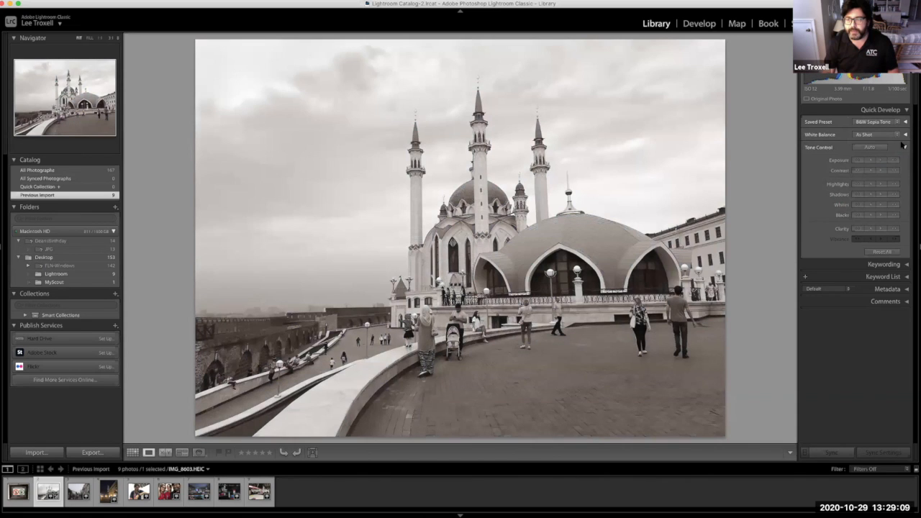
# - Try the creative presets Turquoise & Red and Vintage Instant on the mosque photo
pyautogui.click(877, 121)
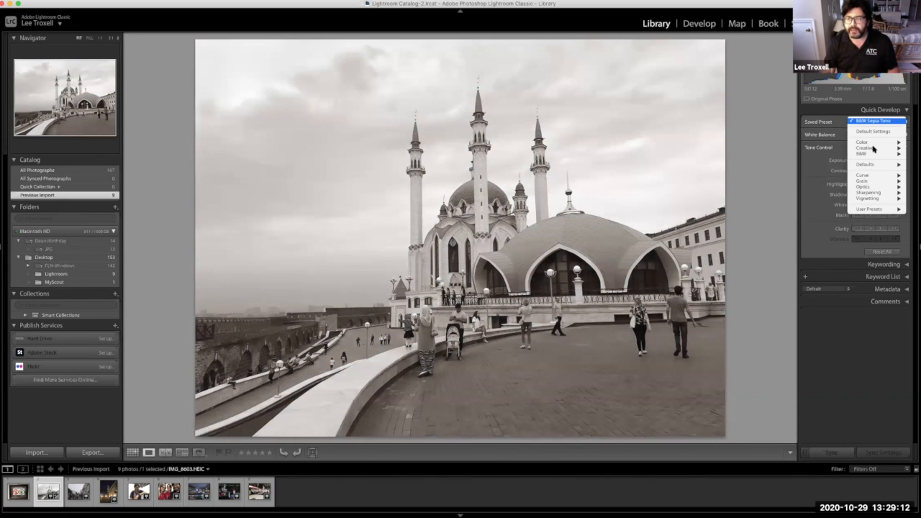
pyautogui.moveTo(873, 148)
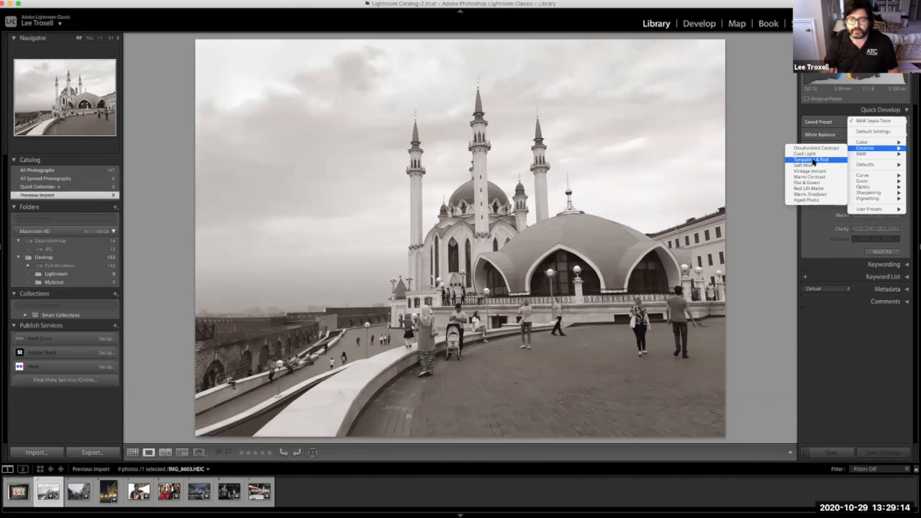
pyautogui.click(813, 160)
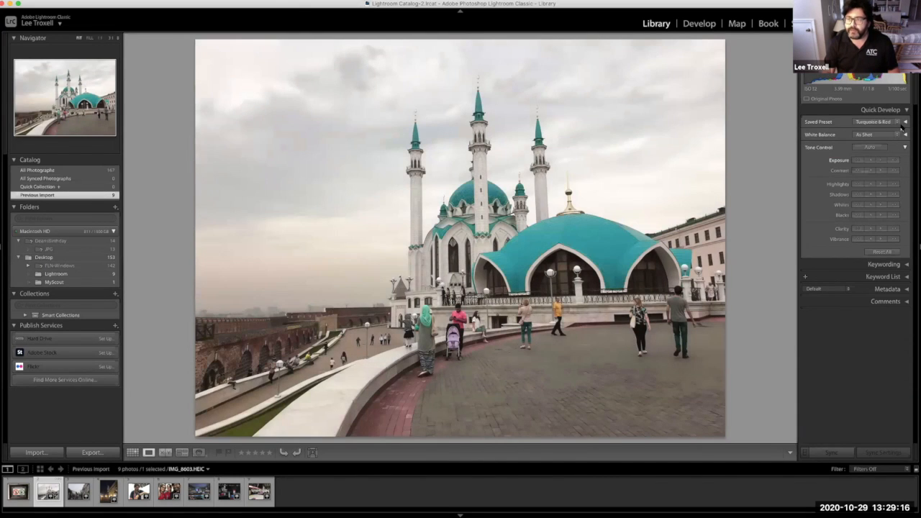
pyautogui.click(900, 124)
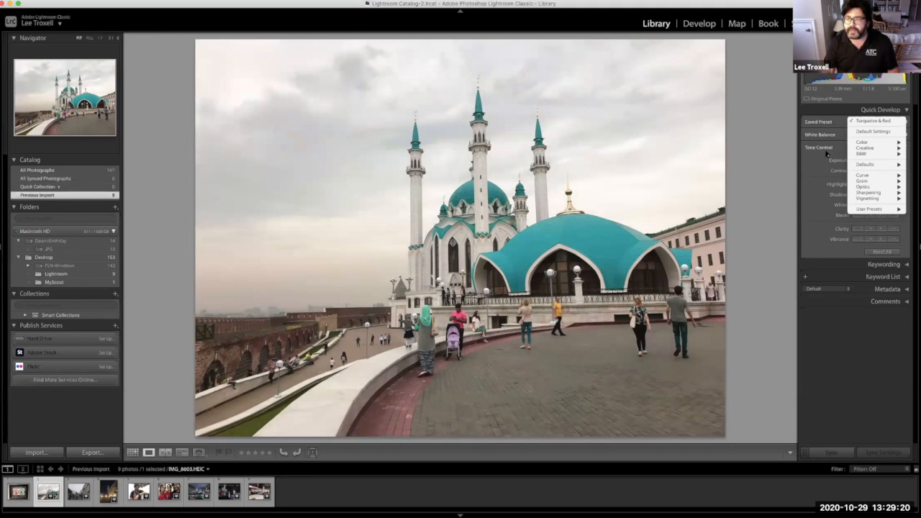
pyautogui.moveTo(864, 147)
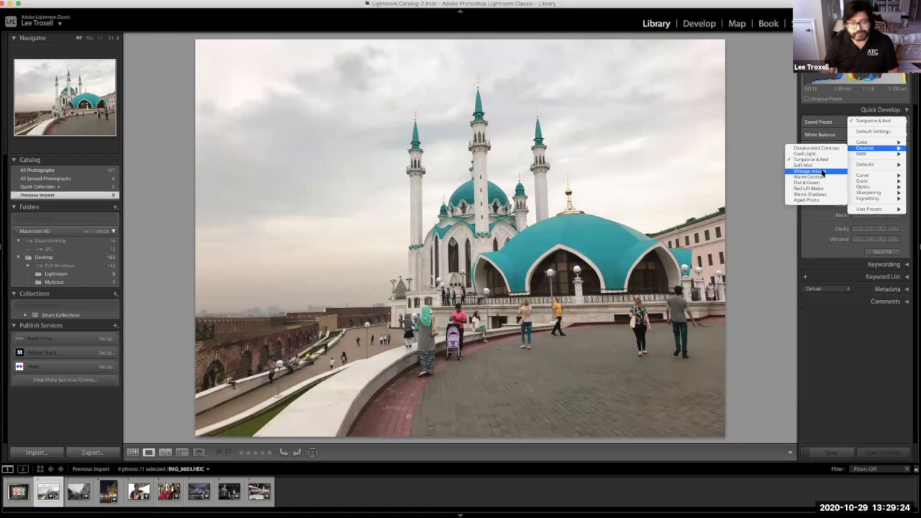
pyautogui.click(823, 173)
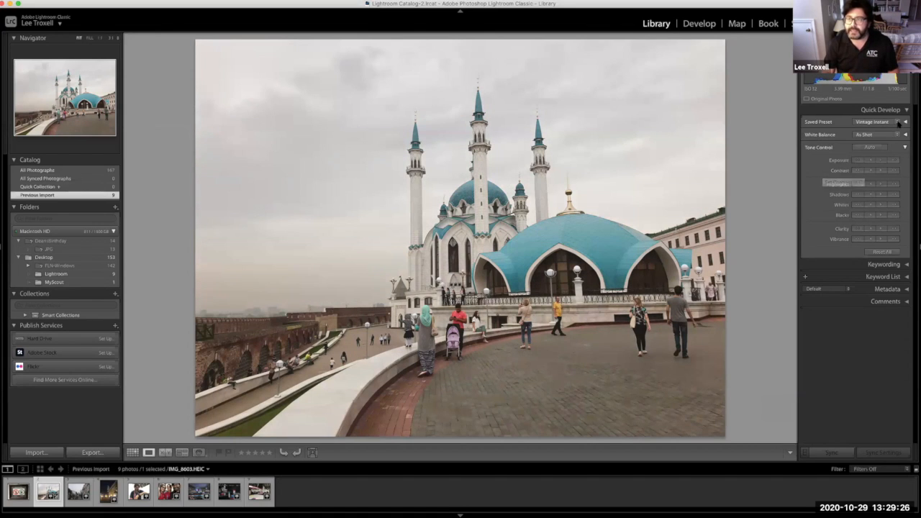
# - Try the Heavy grain preset and the Medium vignetting preset on the mosque photo
pyautogui.click(877, 122)
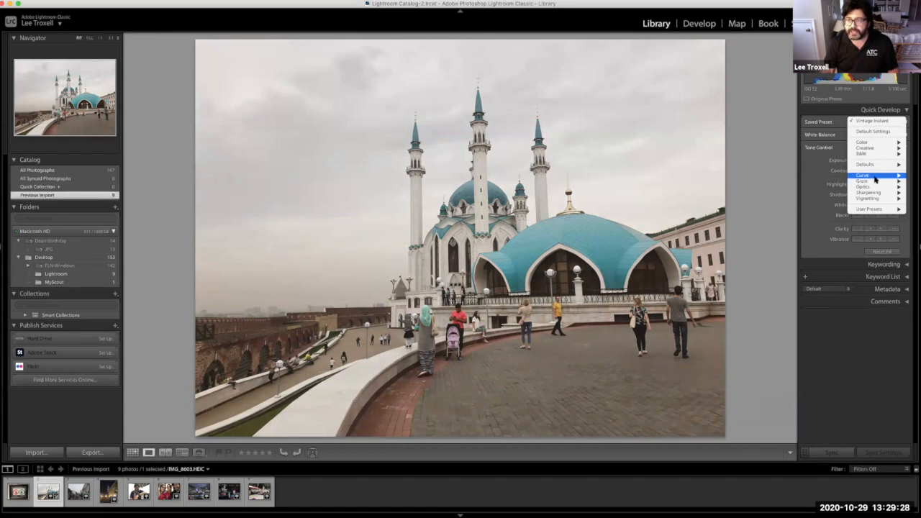
pyautogui.moveTo(864, 180)
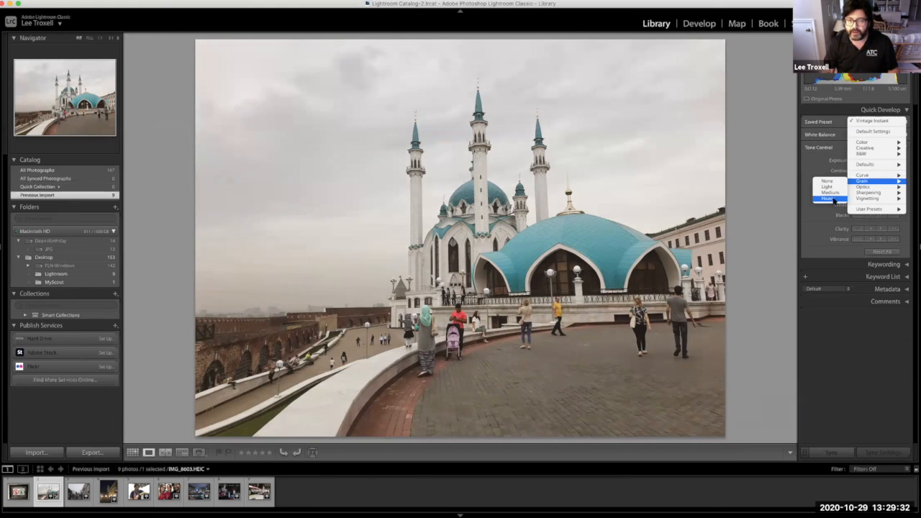
pyautogui.click(834, 200)
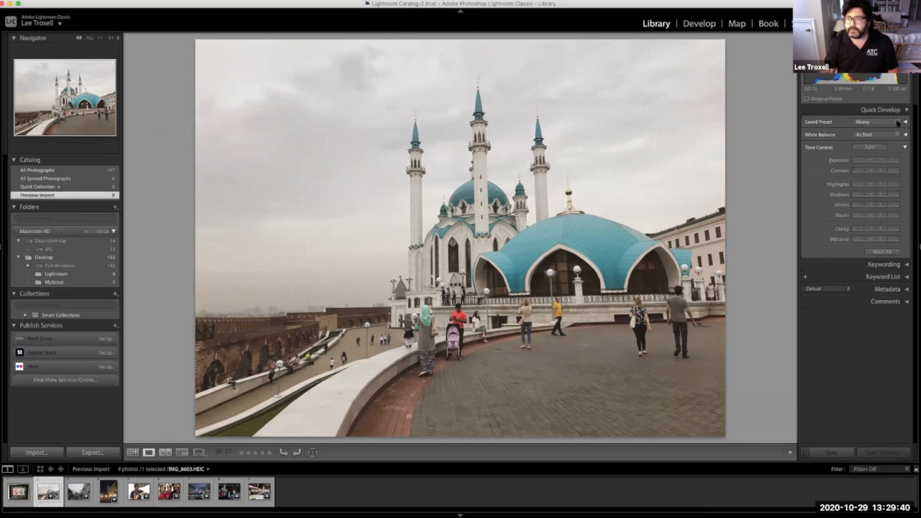
pyautogui.press('z')
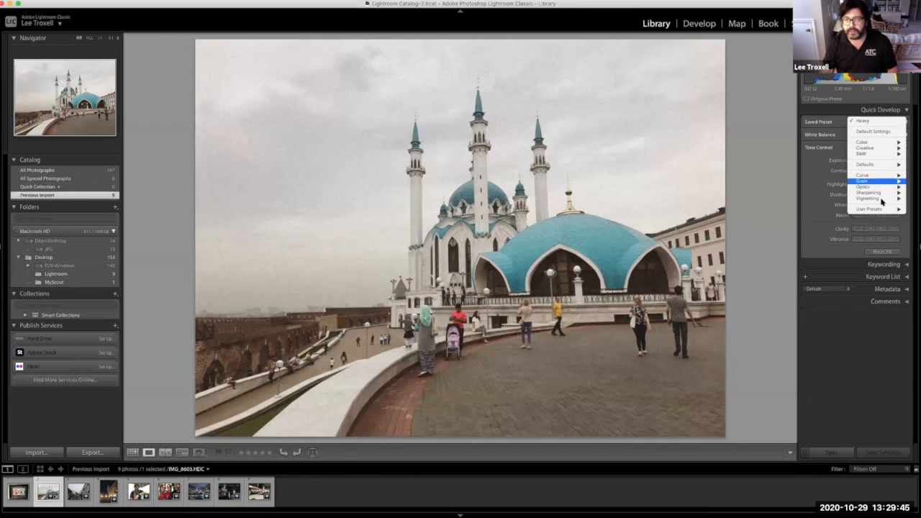
pyautogui.moveTo(883, 201)
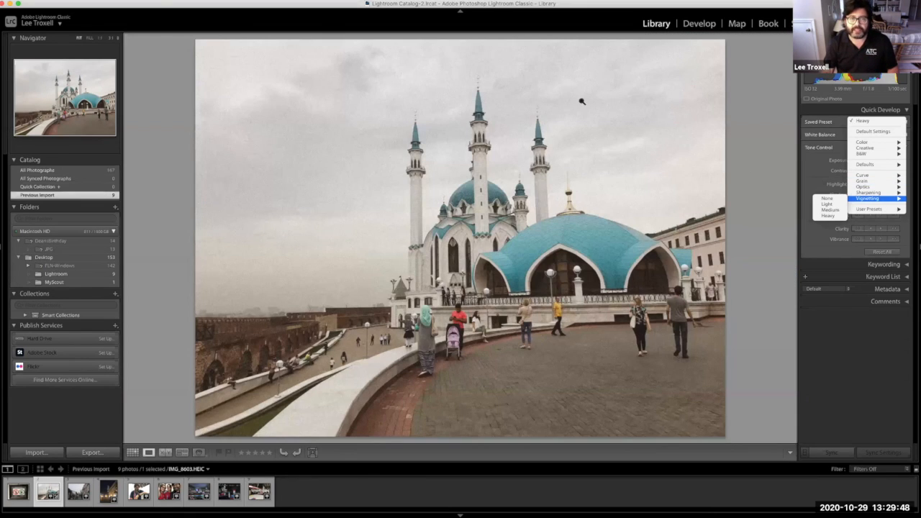
pyautogui.press('Down')
pyautogui.press('Return')
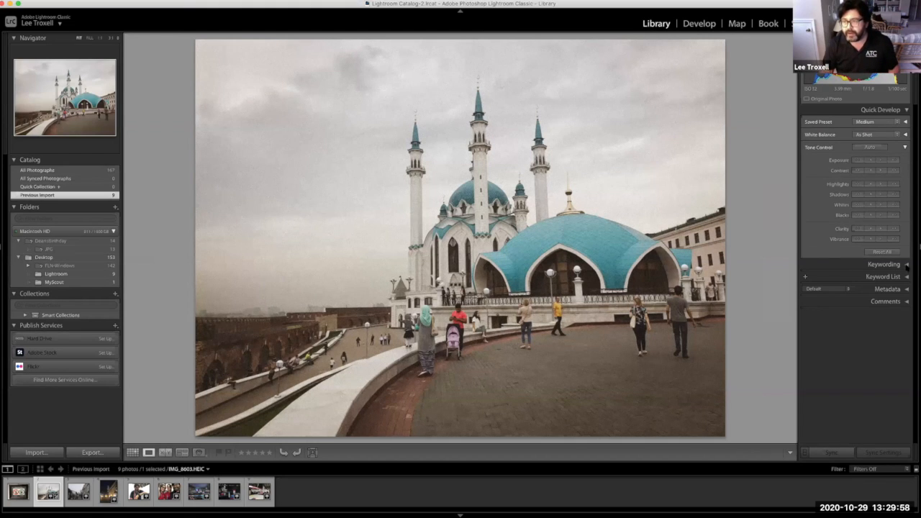
# - Review the mosque photo's metadata and open its copyright field for editing
pyautogui.click(906, 290)
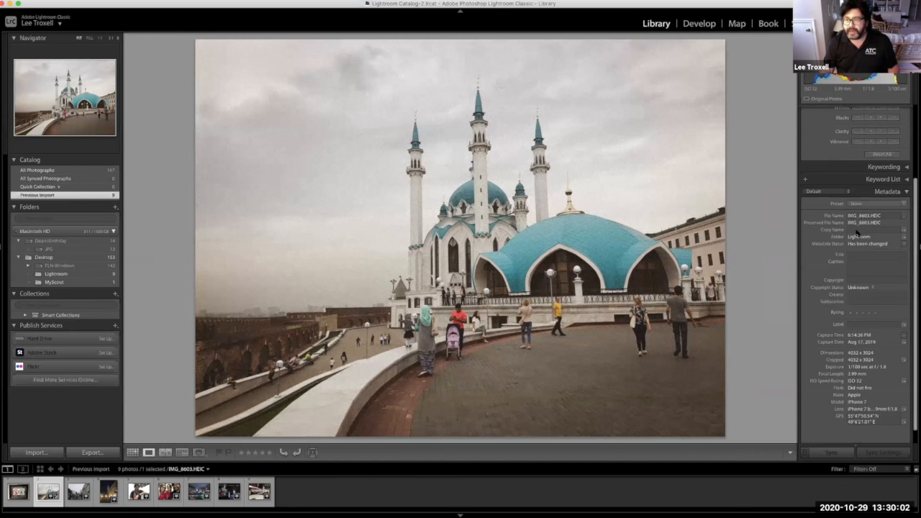
pyautogui.click(855, 281)
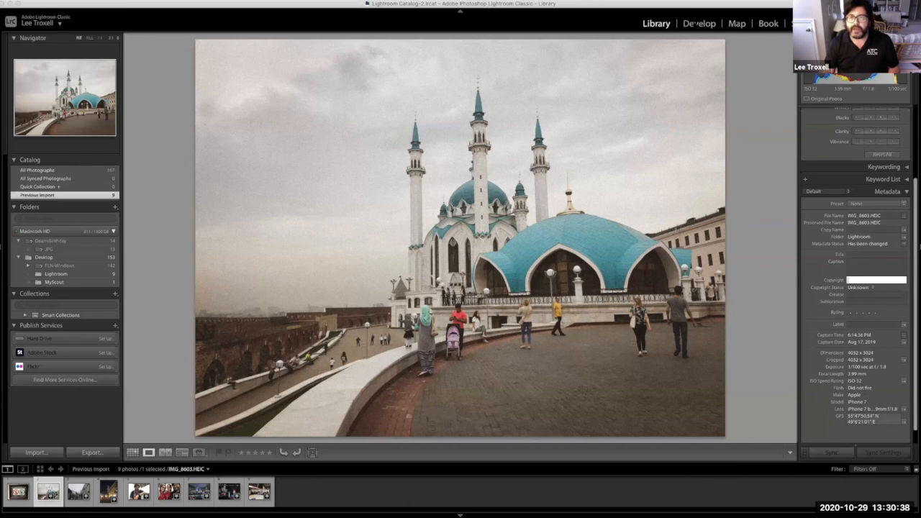
# - In the Develop module, compare the preset states in the photo's history and return it to its import state
pyautogui.click(697, 23)
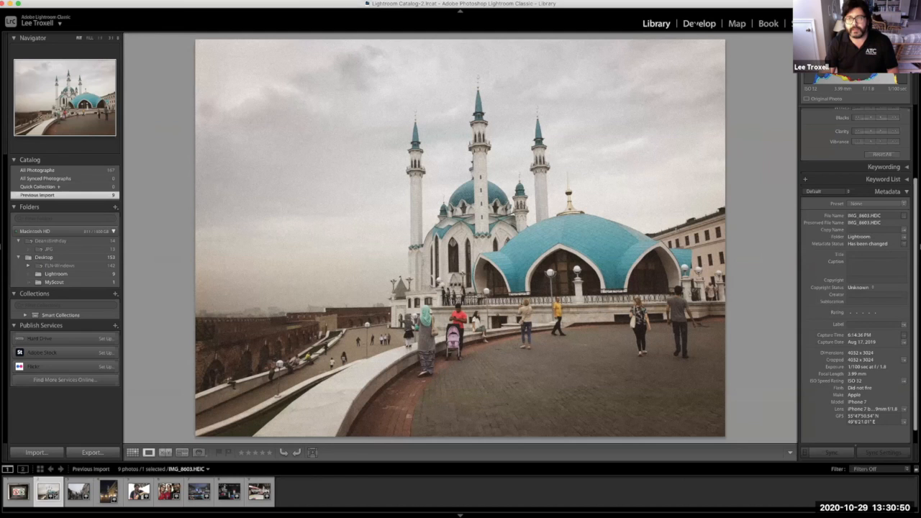
pyautogui.click(685, 24)
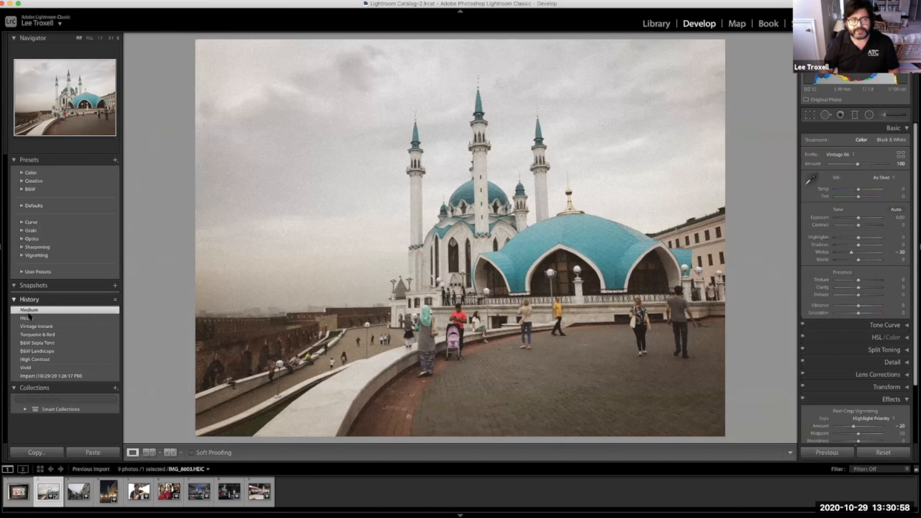
pyautogui.click(52, 367)
pyautogui.click(53, 361)
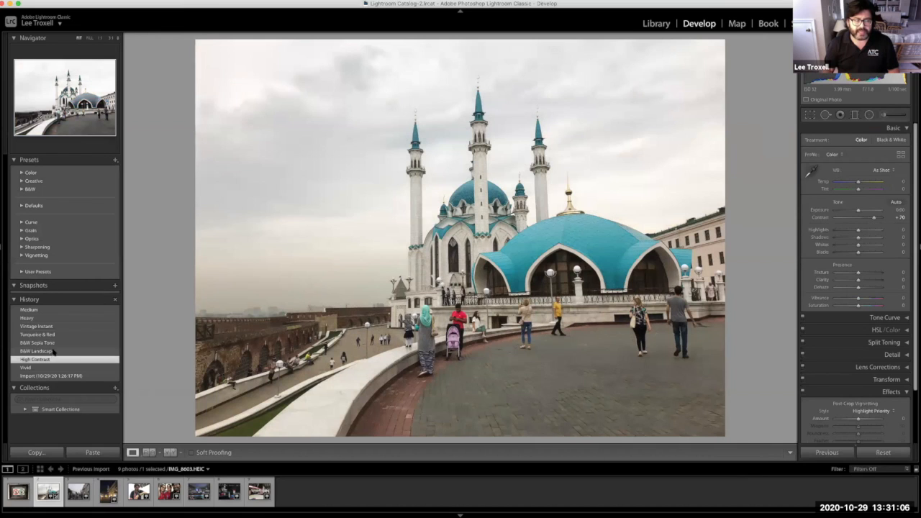
pyautogui.click(53, 351)
pyautogui.click(50, 344)
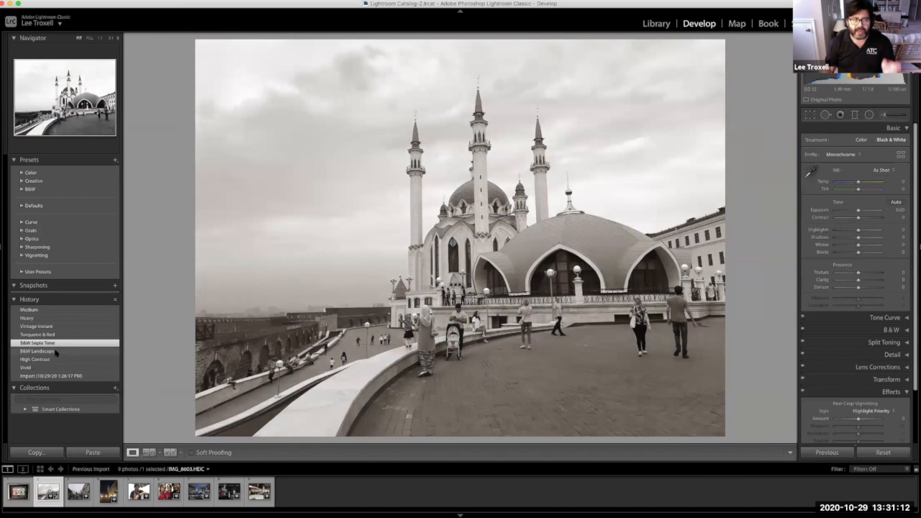
pyautogui.click(56, 351)
pyautogui.click(58, 368)
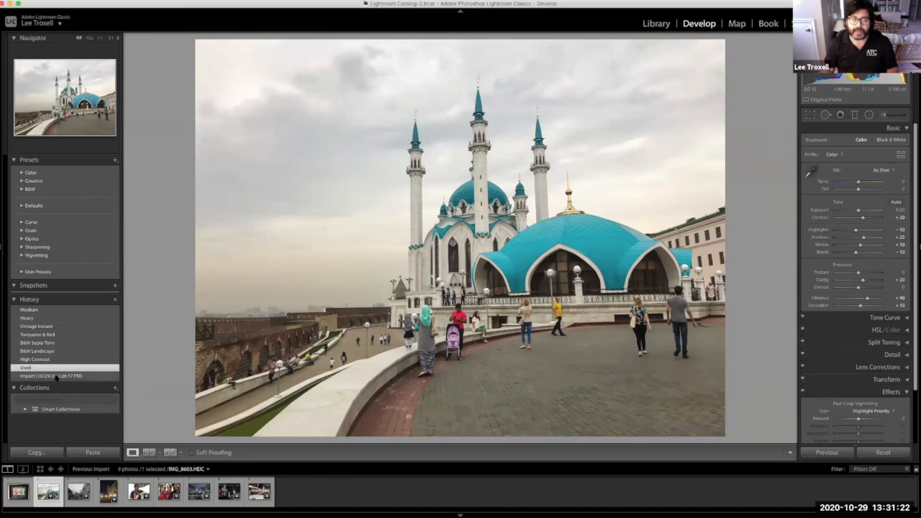
pyautogui.click(60, 377)
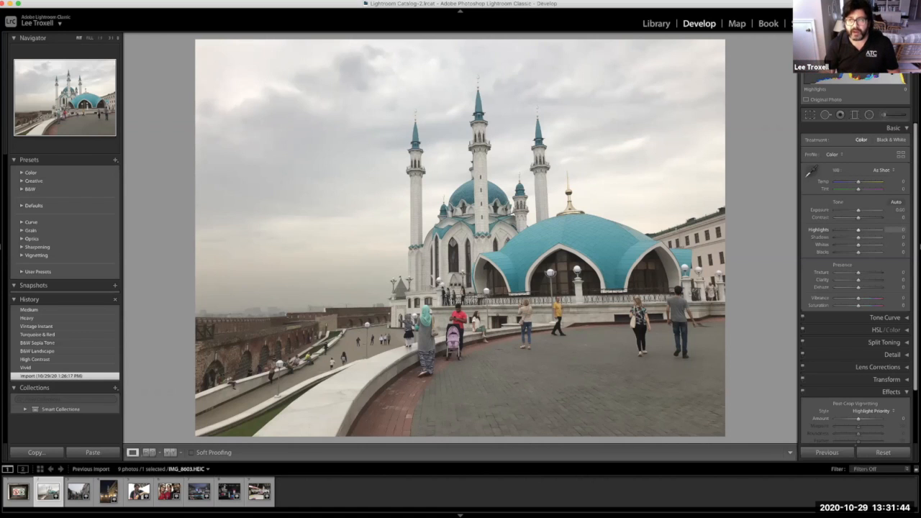
# - Try Highlights at -100 and Exposure at -2.50, and revert the photo to its import state through the history
pyautogui.moveTo(855, 229); pyautogui.dragTo(835, 230)
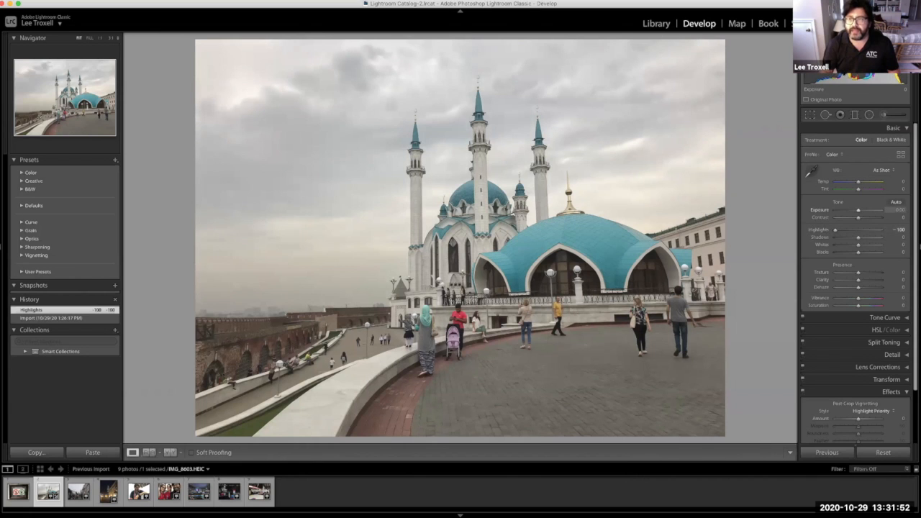
pyautogui.moveTo(858, 209); pyautogui.dragTo(847, 210)
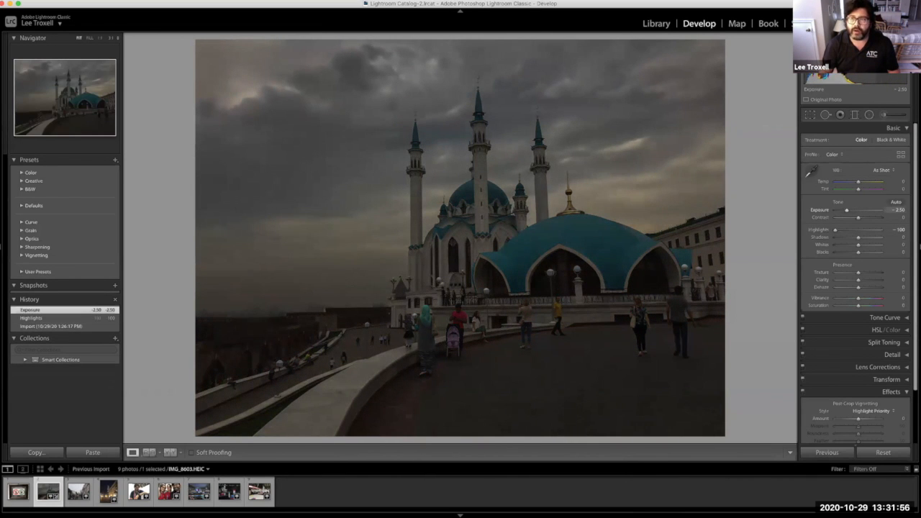
pyautogui.click(81, 318)
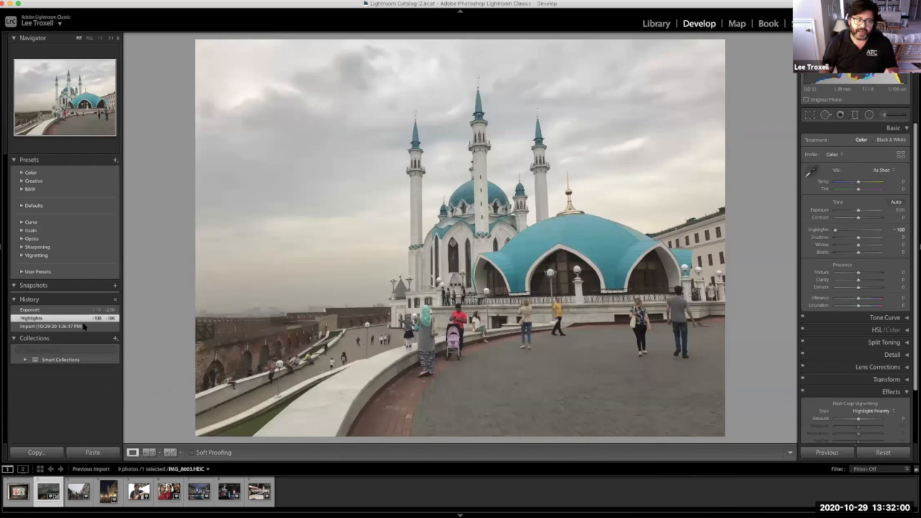
pyautogui.click(83, 327)
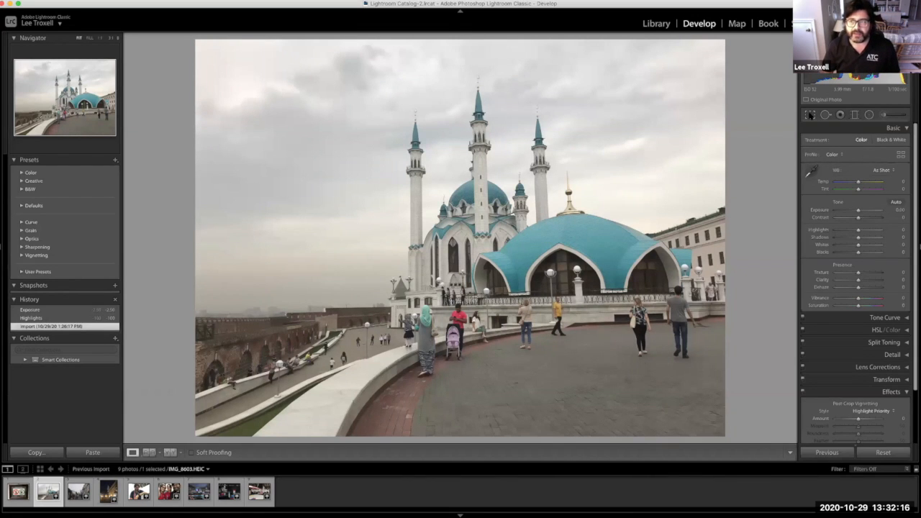
# - Crop a strip of pavement off the photo's bottom edge and a narrow strip off its left edge
pyautogui.click(811, 115)
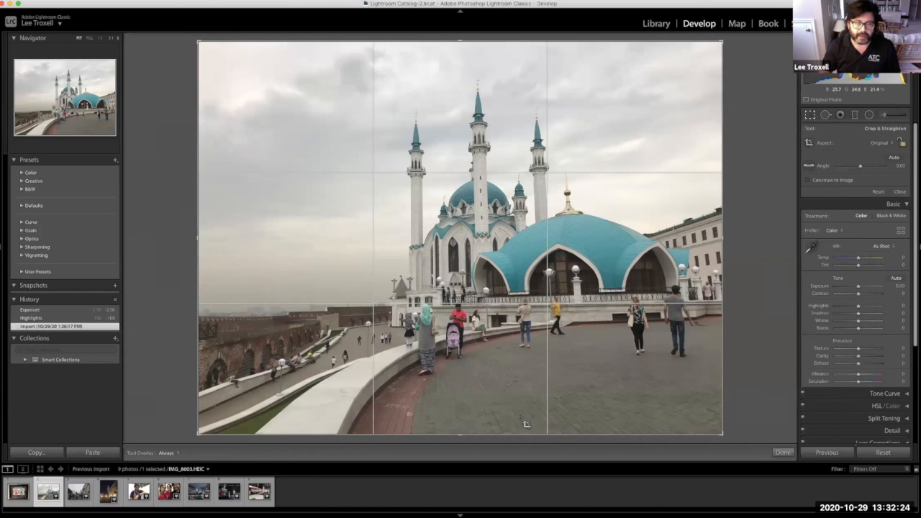
pyautogui.moveTo(461, 434); pyautogui.dragTo(464, 415)
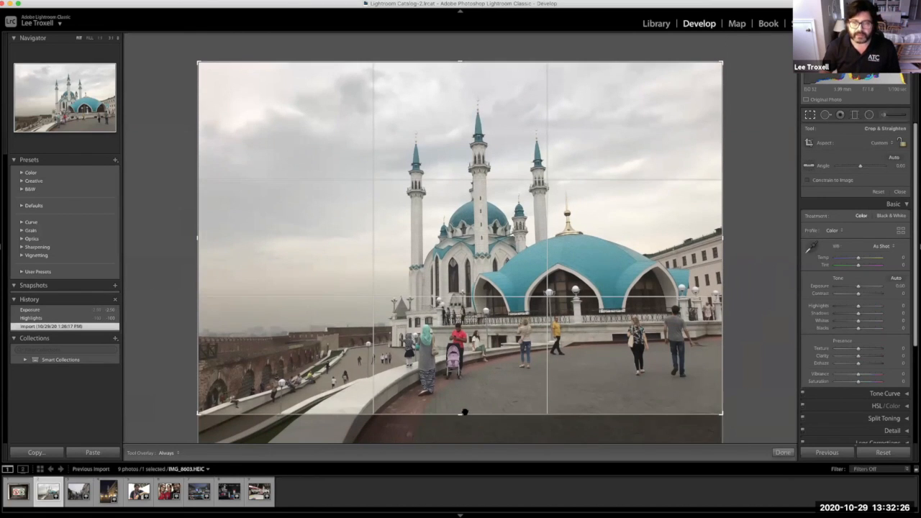
pyautogui.moveTo(200, 238); pyautogui.dragTo(212, 239)
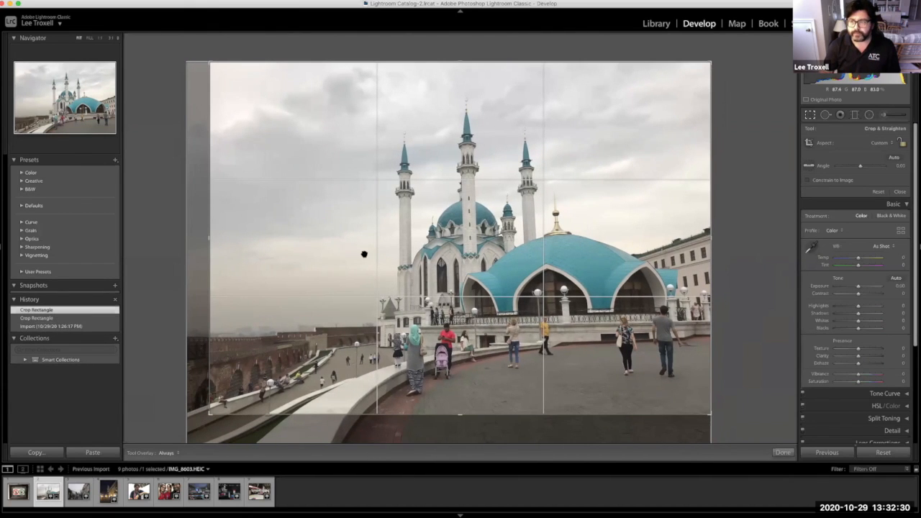
# - Try rotating the mosque photo slightly clockwise within the crop, set the crop angle back to 0, and apply the crop
pyautogui.moveTo(860, 167); pyautogui.dragTo(864, 169)
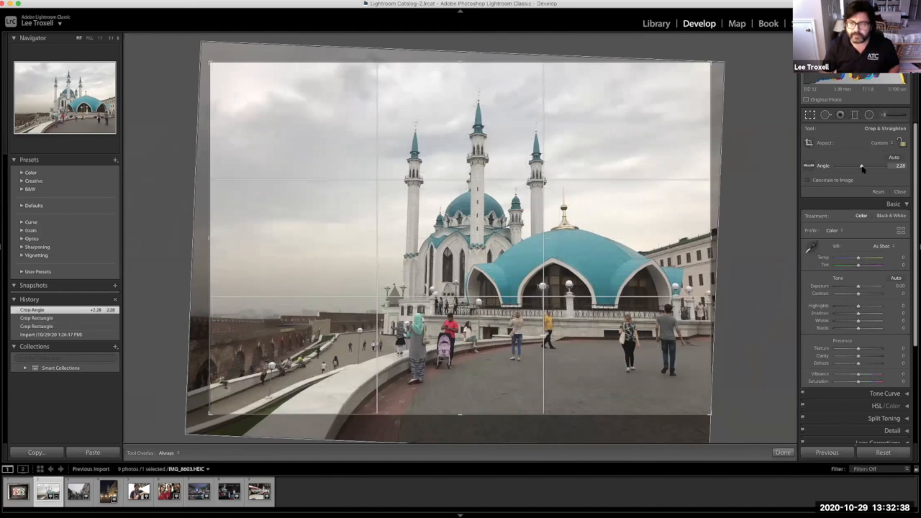
pyautogui.click(901, 167)
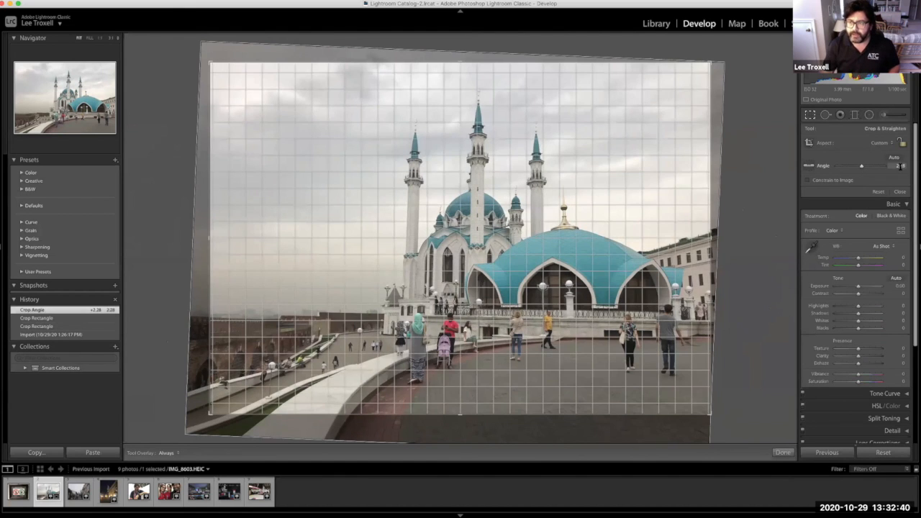
pyautogui.write('0')
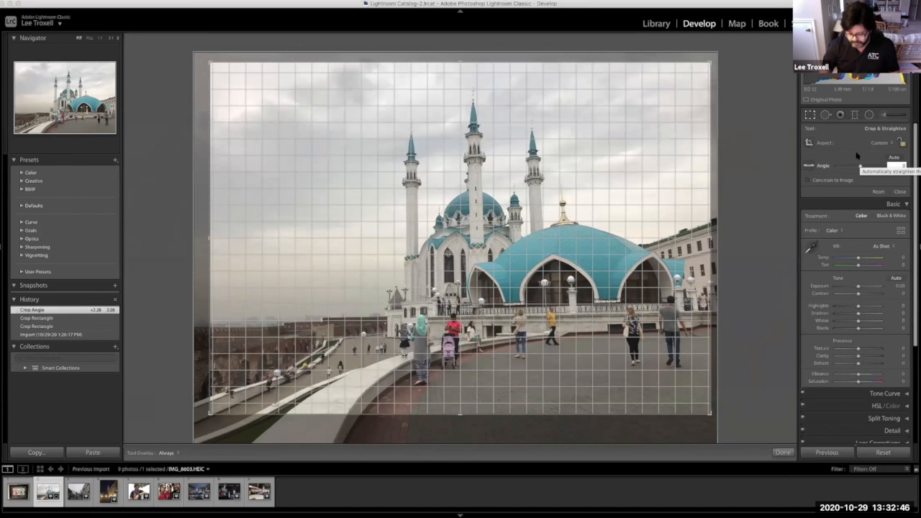
pyautogui.press('Return')
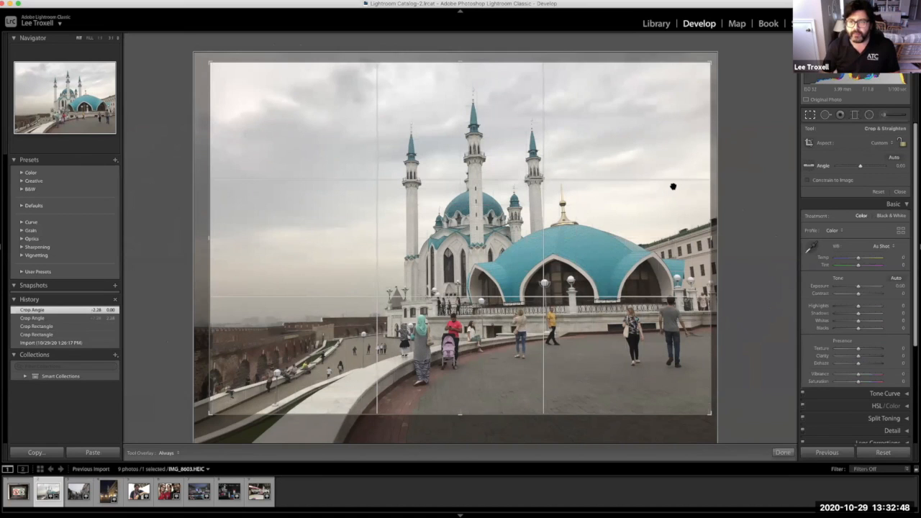
pyautogui.press('Return')
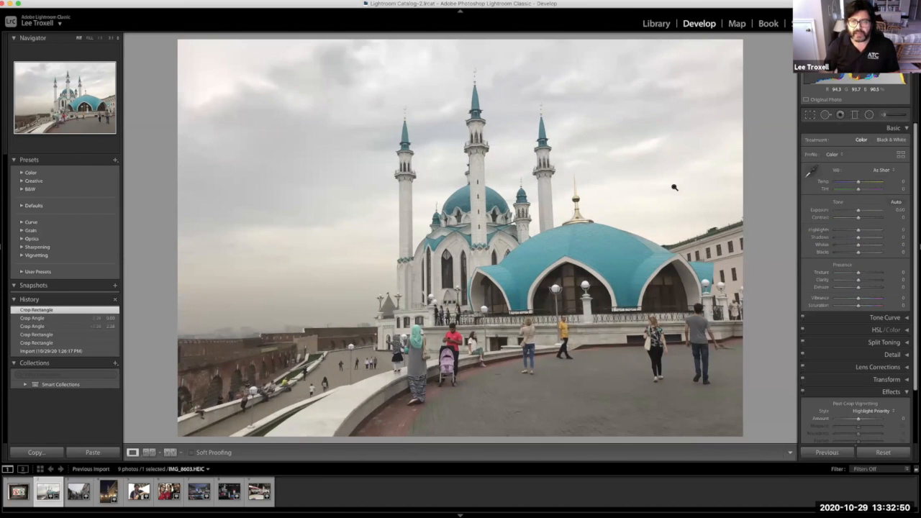
# - Open the Spot Removal, Graduated Filter and Crop tools in turn to examine their settings
pyautogui.click(826, 115)
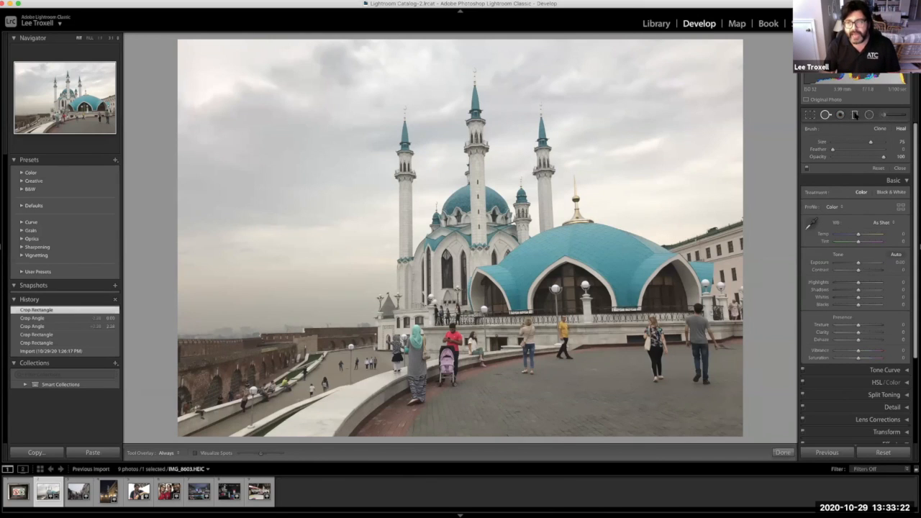
pyautogui.click(855, 115)
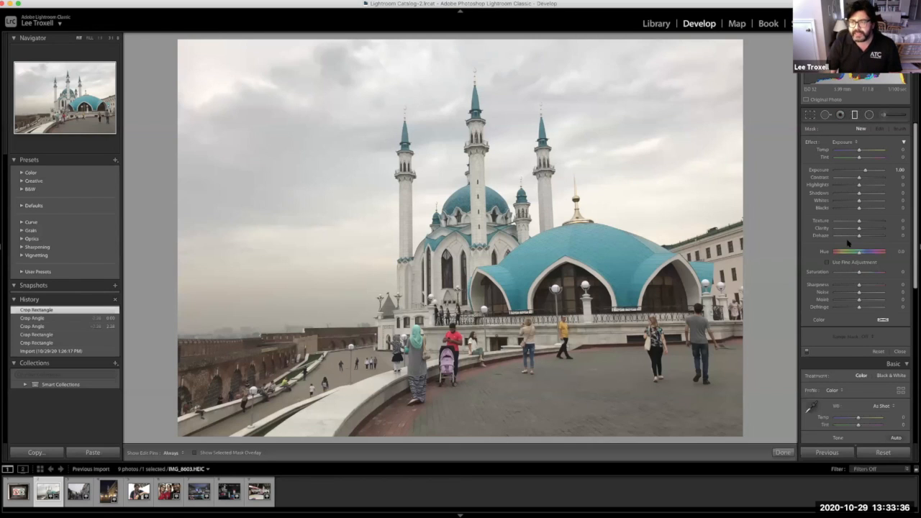
pyautogui.click(810, 115)
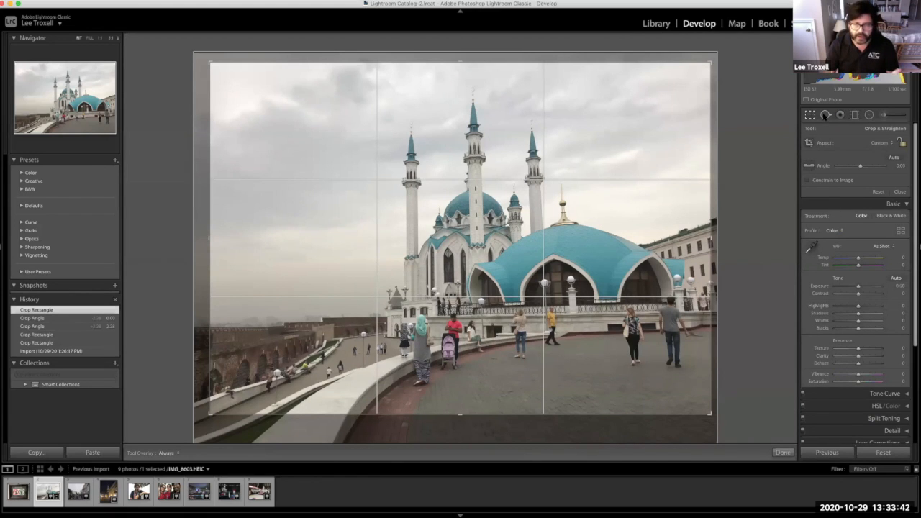
pyautogui.click(826, 115)
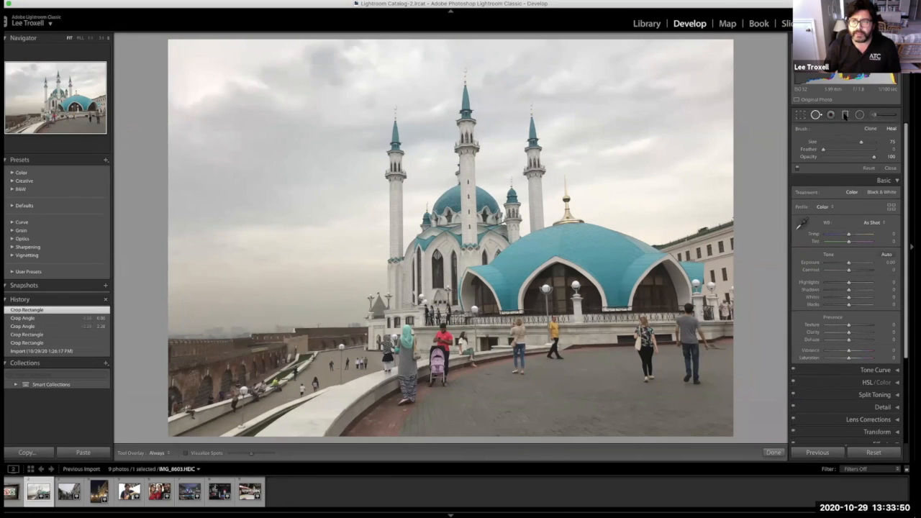
# - Set the Graduated Filter's Temp to -67, briefly reopen the crop overlay, and return to the normal photo view
pyautogui.click(846, 115)
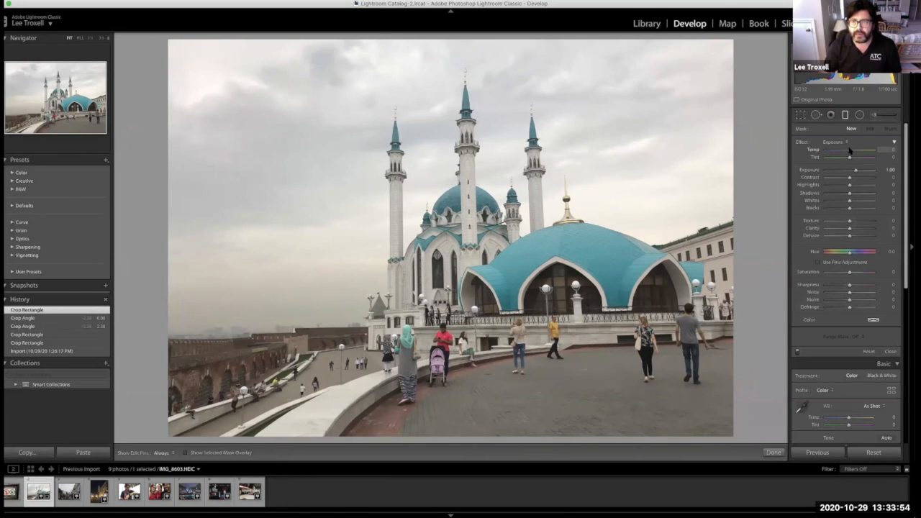
pyautogui.moveTo(847, 151)
pyautogui.mouseDown()
pyautogui.moveTo(863, 151)
pyautogui.moveTo(836, 152)
pyautogui.mouseUp()
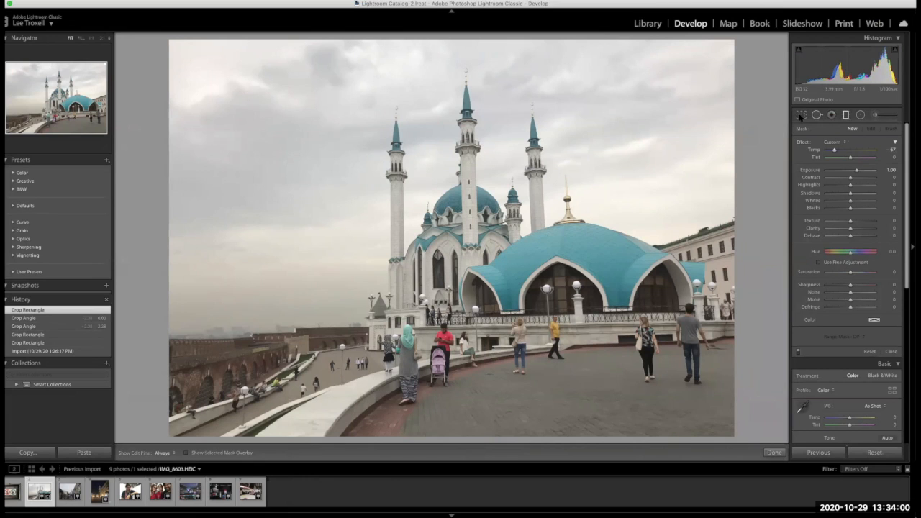
pyautogui.press('r')
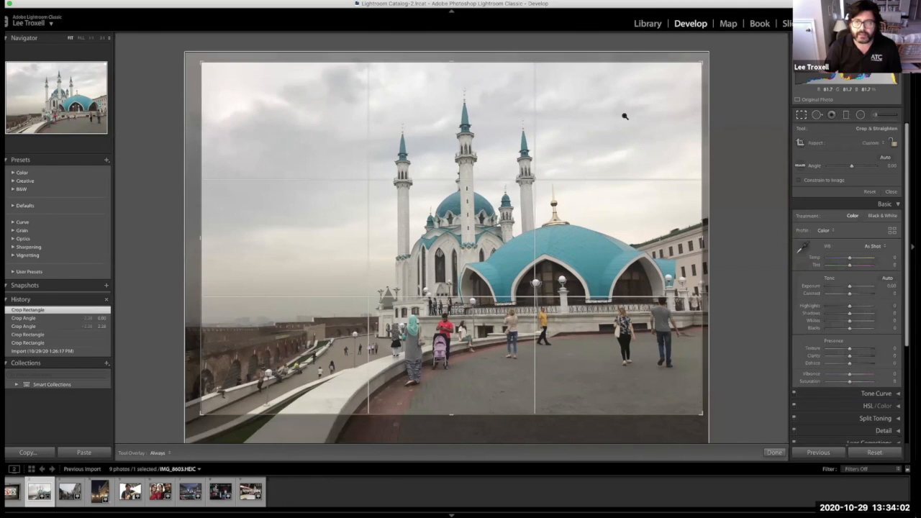
pyautogui.press('r')
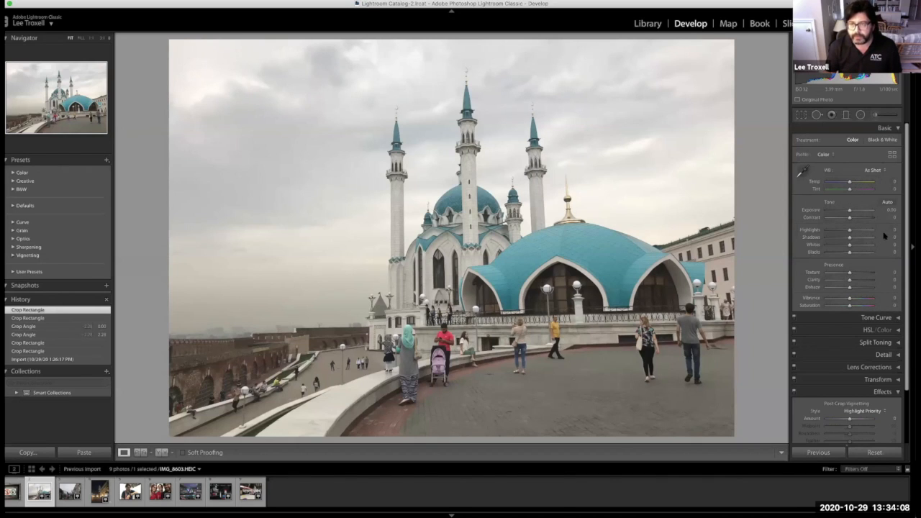
# - Try a slightly warmer white balance, Exposure -0.50, Contrast +26, Highlights -31, Shadows +40, Whites +71 and Blacks -47, and reset all the photo's settings
pyautogui.click(864, 182)
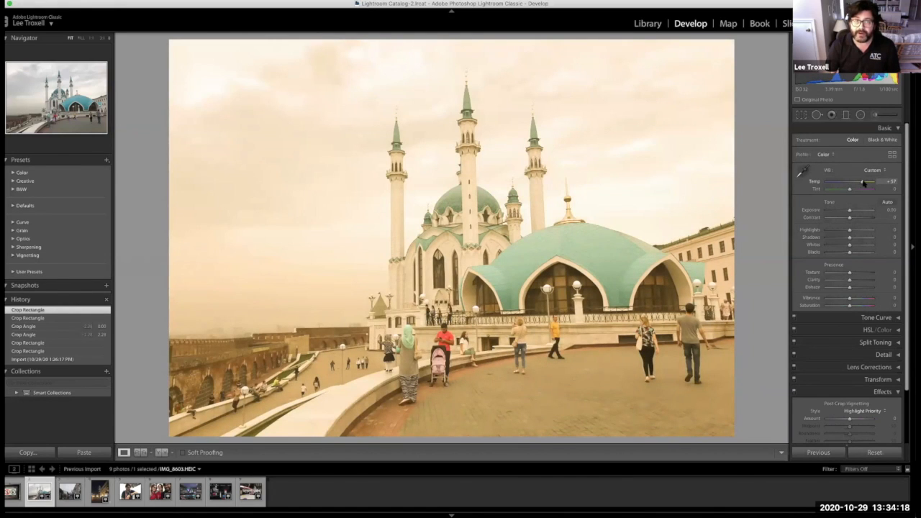
pyautogui.moveTo(865, 183)
pyautogui.mouseDown()
pyautogui.moveTo(826, 182)
pyautogui.moveTo(873, 190)
pyautogui.moveTo(828, 190)
pyautogui.moveTo(851, 196)
pyautogui.mouseUp()
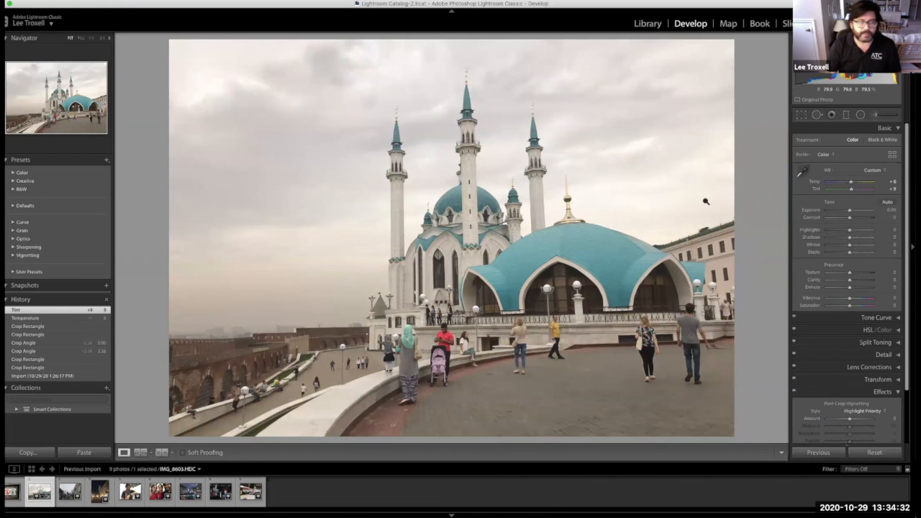
pyautogui.moveTo(851, 211); pyautogui.dragTo(866, 246)
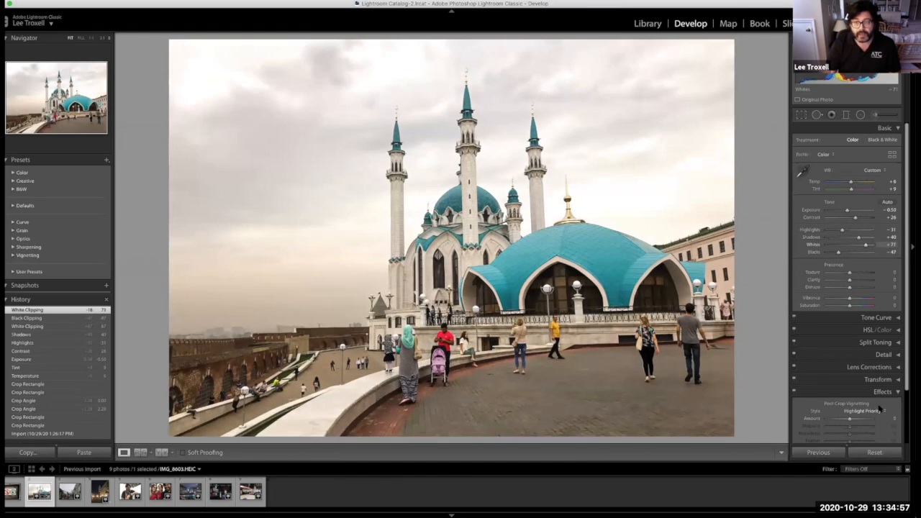
pyautogui.click(874, 452)
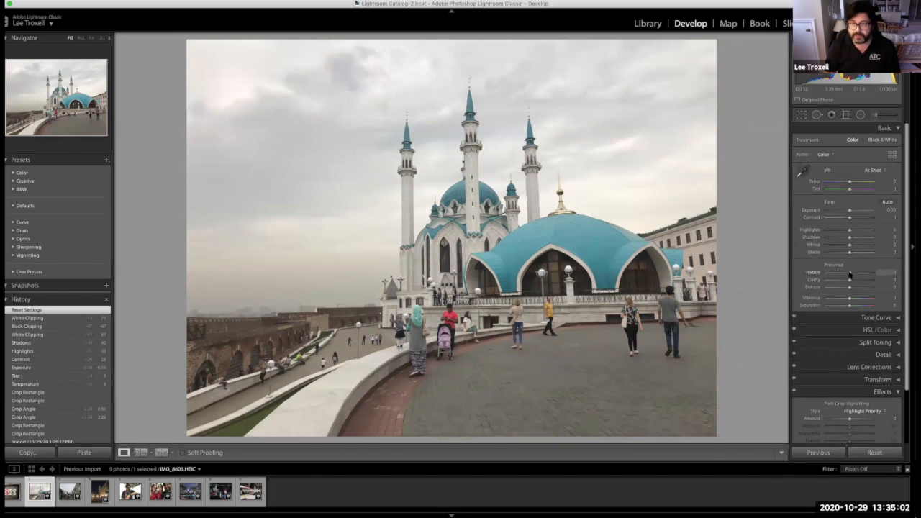
# - Try Texture +21, Clarity +68 and Dehaze +71 on the mosque photo, reset its settings, and collapse the Basic adjustments
pyautogui.moveTo(851, 274); pyautogui.dragTo(864, 288)
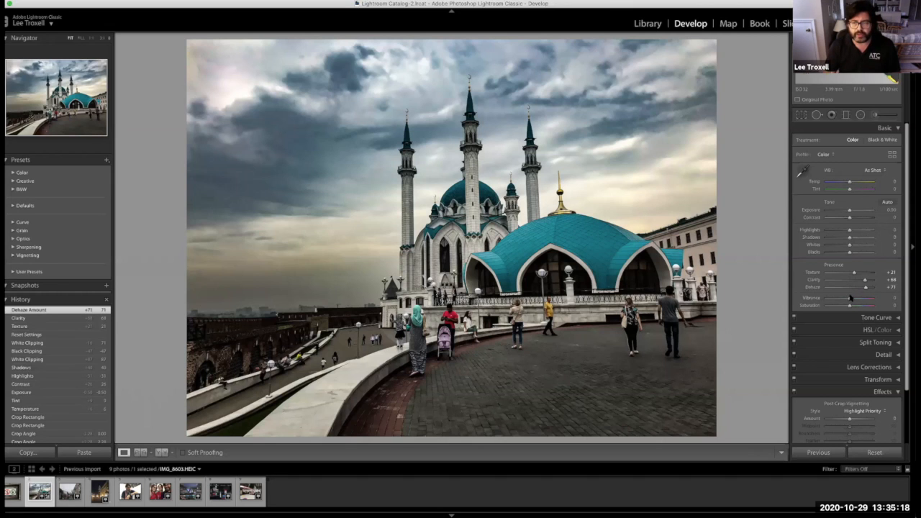
pyautogui.click(875, 452)
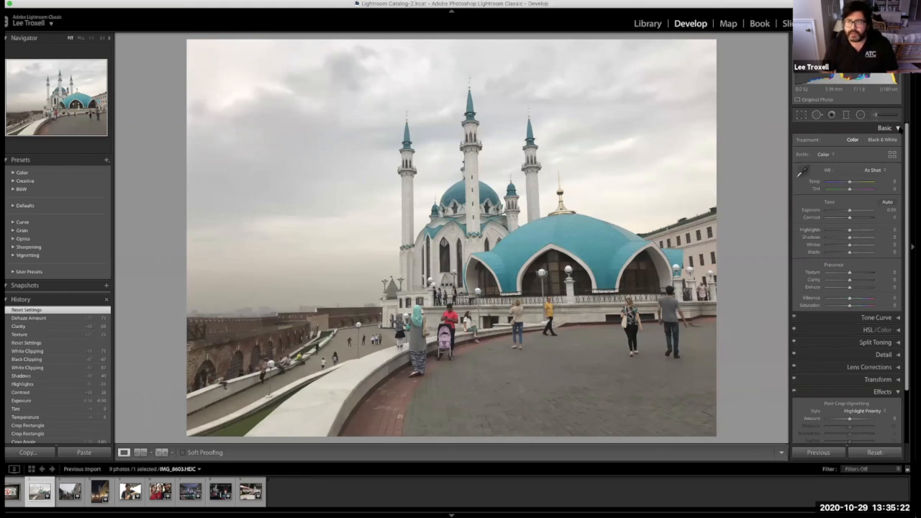
pyautogui.click(898, 128)
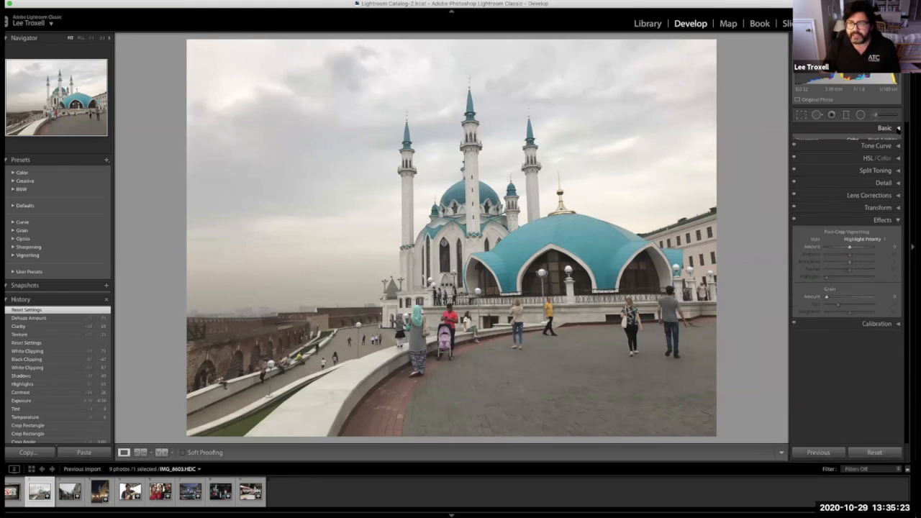
# - Try lowering the Tone Curve's Lights to -38, collapse the curve settings, and reset the photo
pyautogui.click(898, 140)
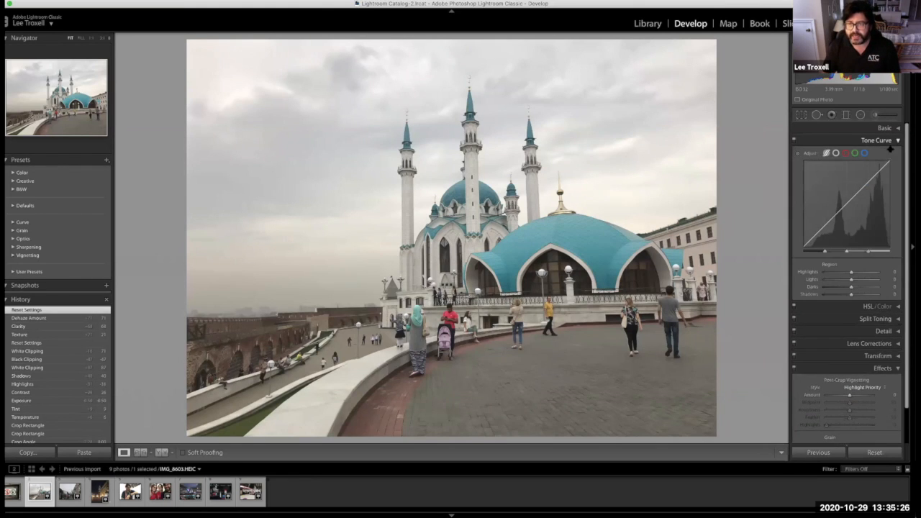
pyautogui.moveTo(850, 204)
pyautogui.mouseDown()
pyautogui.moveTo(850, 189)
pyautogui.moveTo(851, 214)
pyautogui.mouseUp()
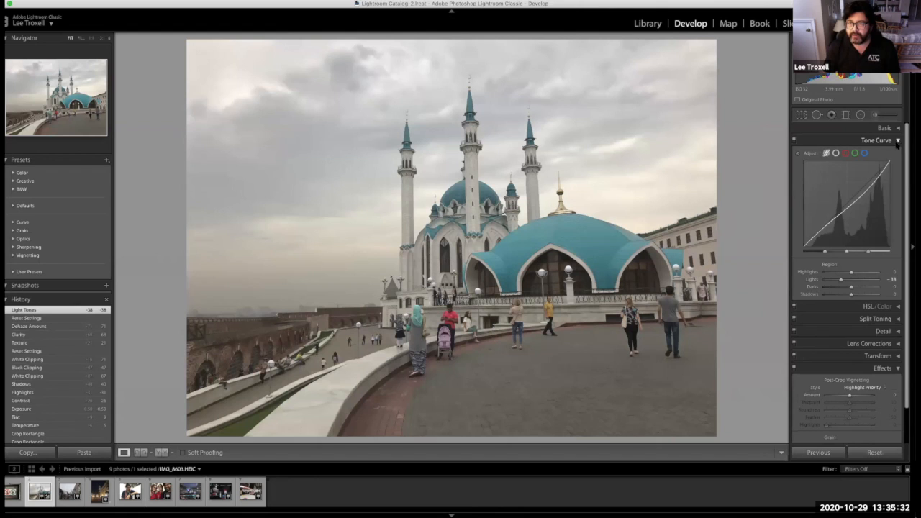
pyautogui.click(898, 141)
pyautogui.click(873, 454)
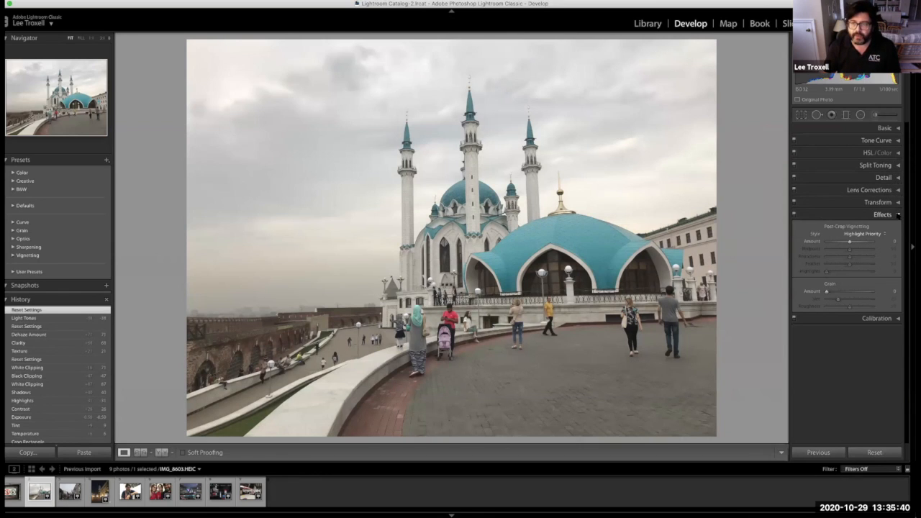
# - Try a post-crop vignette with Amount -100, Midpoint 49, Roundness -57, Feather 75 and Highlights 100, and reset the photo
pyautogui.click(898, 214)
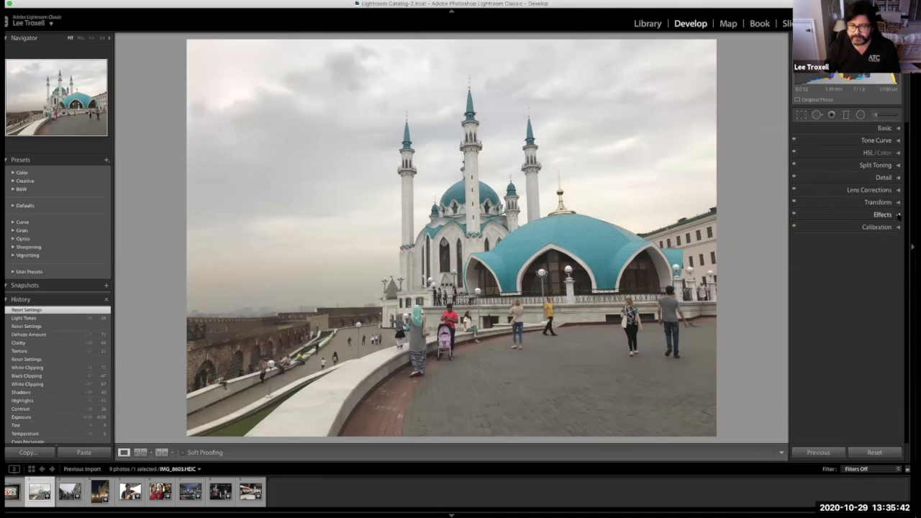
pyautogui.click(898, 215)
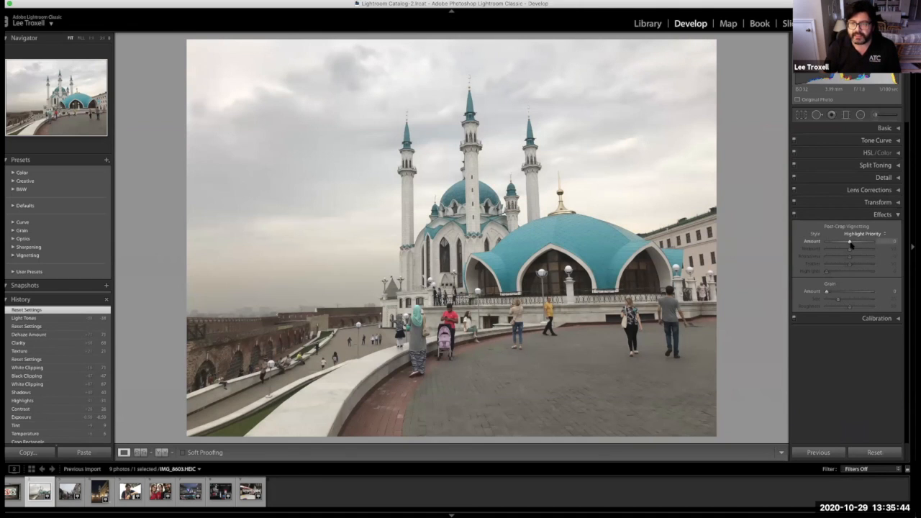
pyautogui.moveTo(850, 243); pyautogui.dragTo(829, 243)
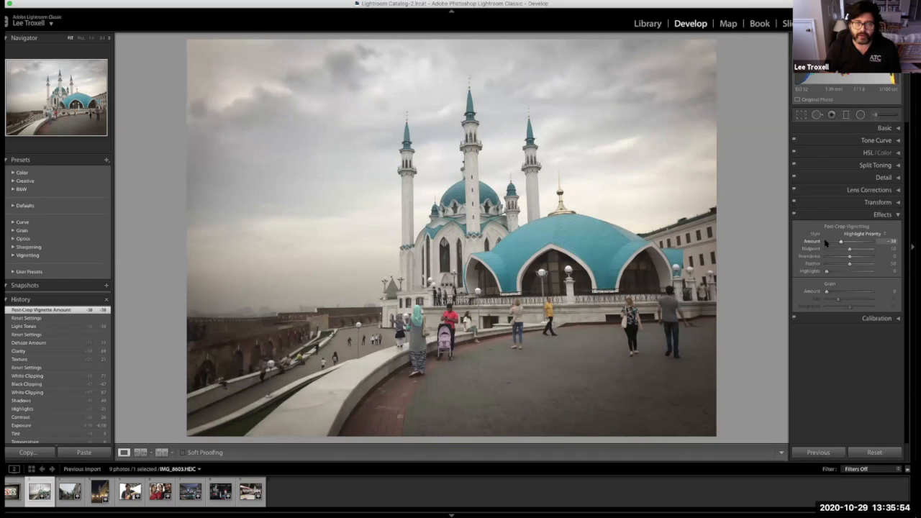
pyautogui.click(826, 242)
pyautogui.moveTo(850, 251); pyautogui.dragTo(881, 276)
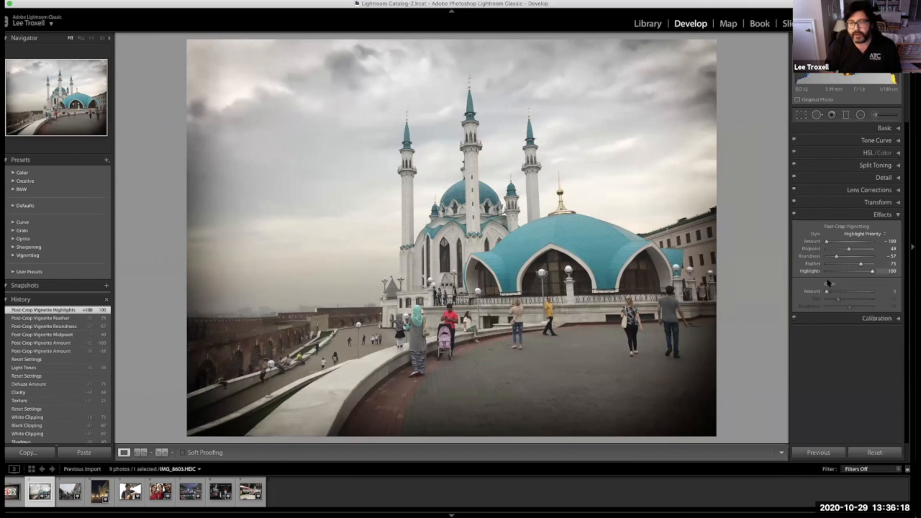
pyautogui.click(875, 452)
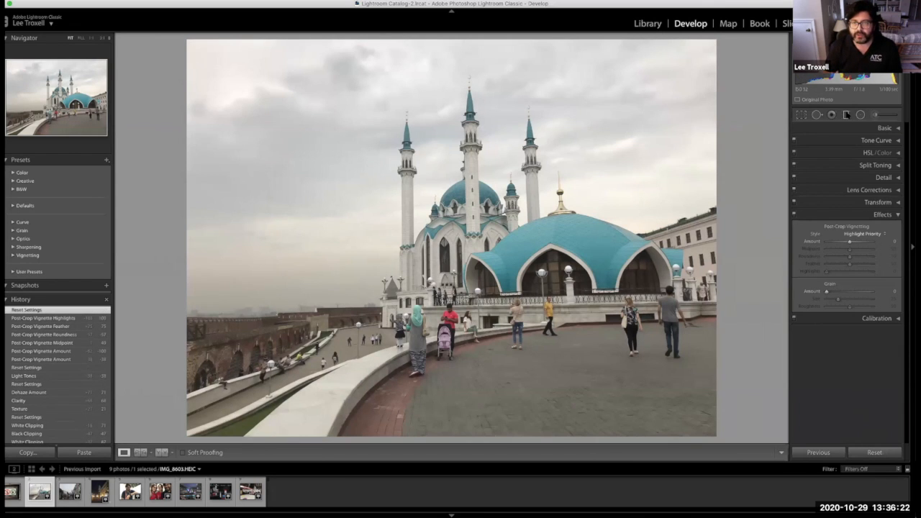
# - Draw a diagonal graduated filter from the sky's upper-left area toward the mosque, using Temp -67 and Exposure 1.00
pyautogui.click(846, 114)
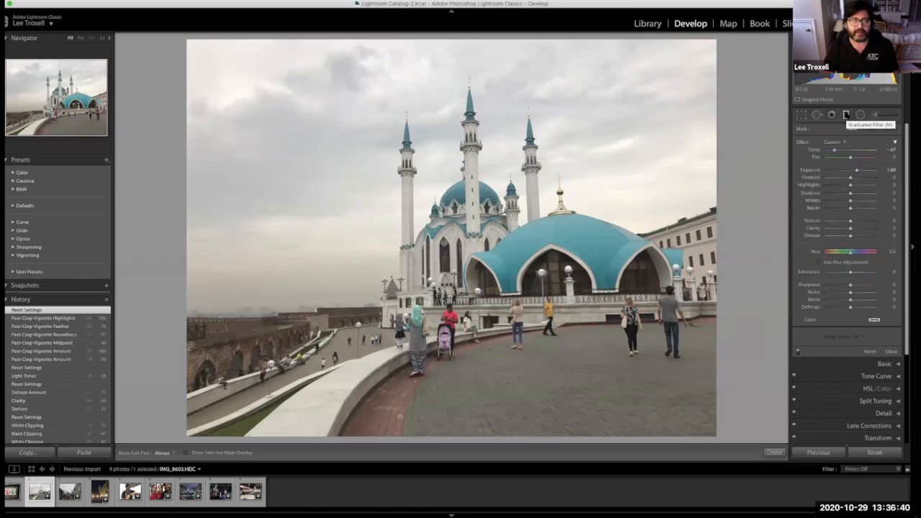
pyautogui.press('m')
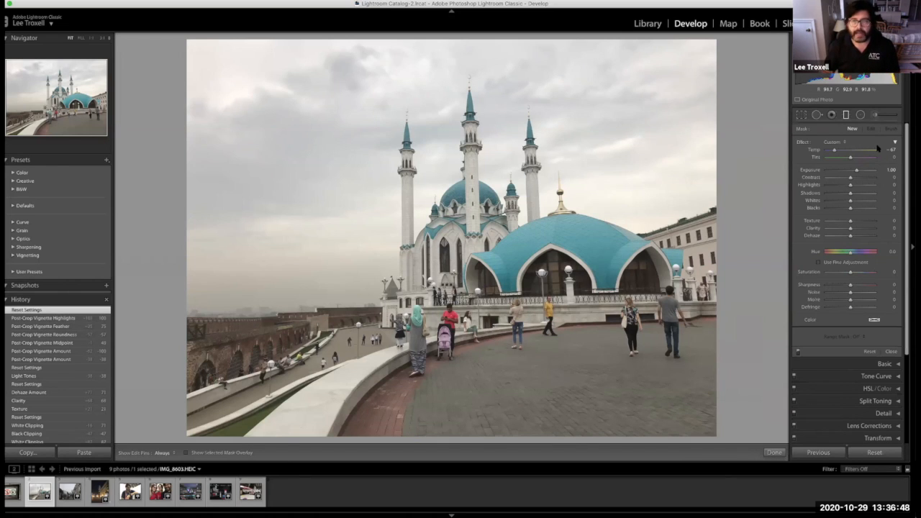
pyautogui.click(847, 117)
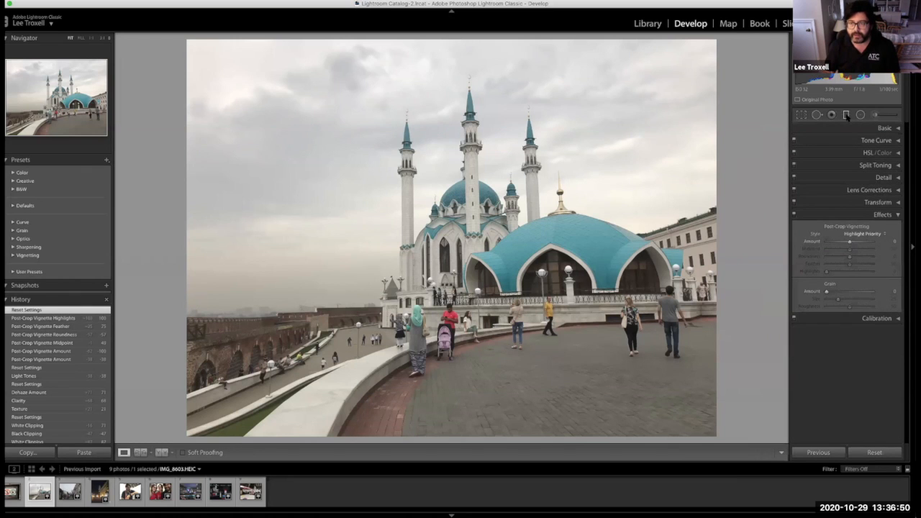
pyautogui.click(848, 117)
pyautogui.click(847, 117)
pyautogui.click(847, 117)
pyautogui.moveTo(254, 95); pyautogui.dragTo(426, 292)
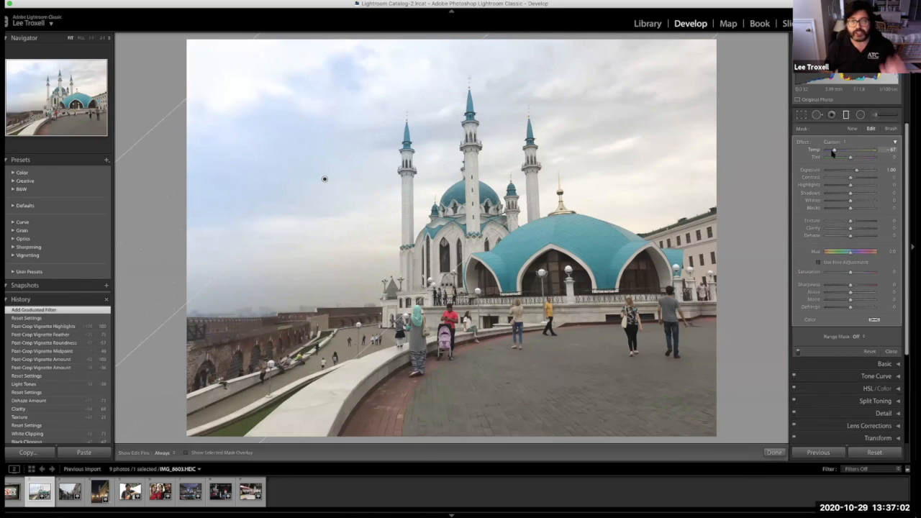
# - Set the graduated filter's Exposure to -1.84, Contrast to -46, Highlights to 64, Temp to 19 and Tint to -9
pyautogui.moveTo(854, 172); pyautogui.dragTo(866, 185)
pyautogui.moveTo(835, 150); pyautogui.dragTo(877, 152)
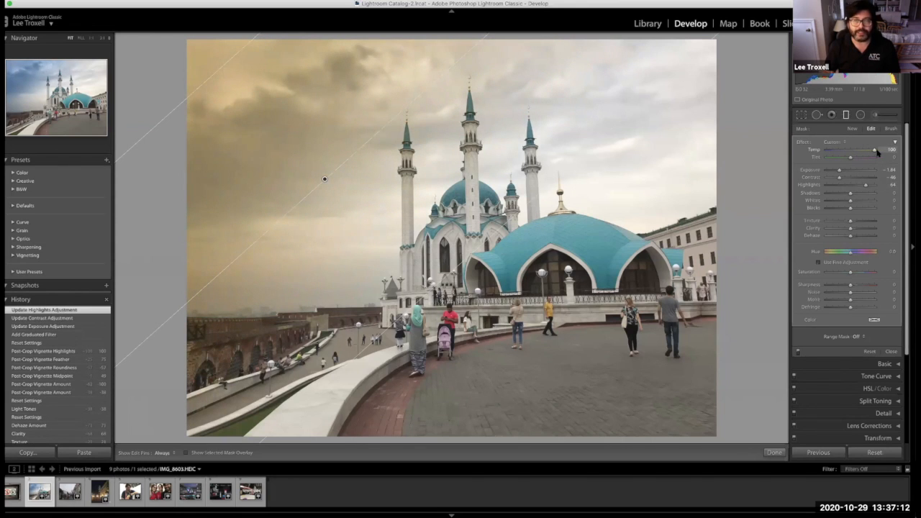
pyautogui.moveTo(878, 152); pyautogui.dragTo(855, 150)
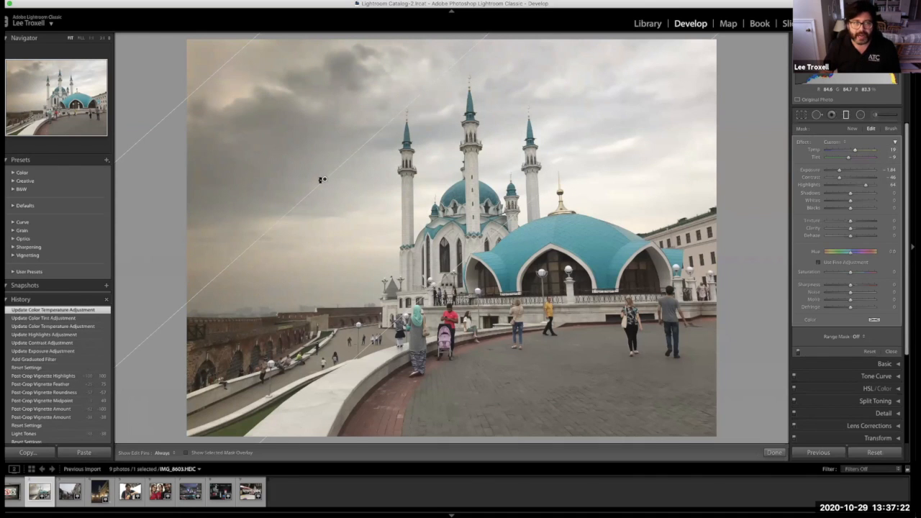
# - Try moving the graduated filter down across the mosque, and delete the filter
pyautogui.moveTo(324, 178); pyautogui.dragTo(475, 239)
pyautogui.moveTo(520, 265); pyautogui.dragTo(523, 265)
pyautogui.press('Delete')
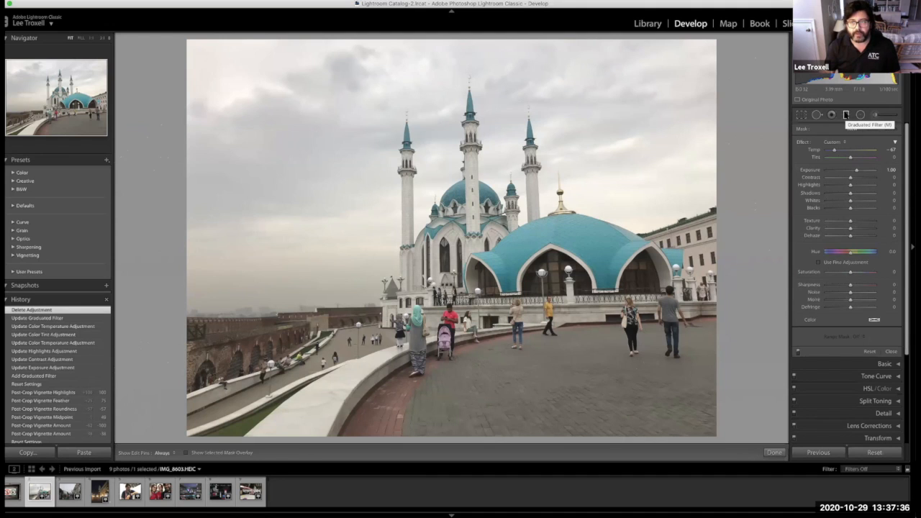
# - Try a diagonal graduated filter drawn from the lower-right pavement toward the mosque, using Temp -67 and Exposure 1.00
pyautogui.click(847, 115)
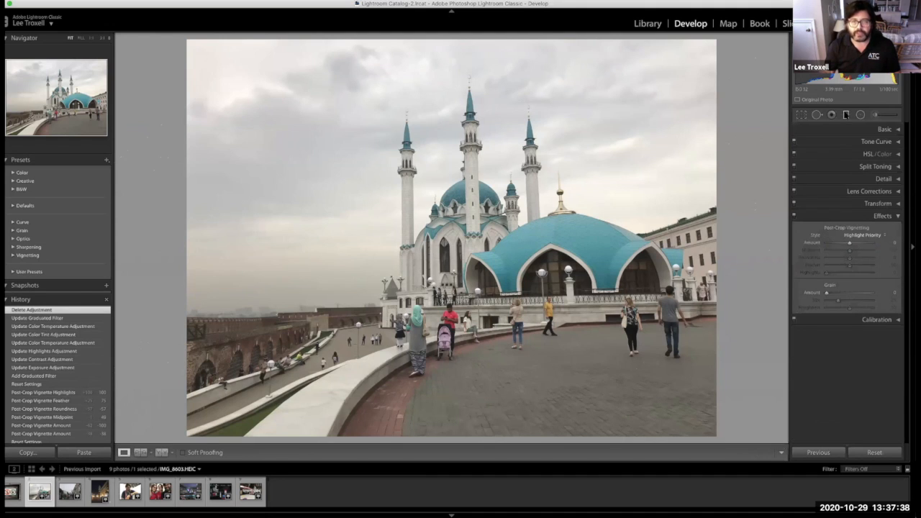
pyautogui.click(846, 115)
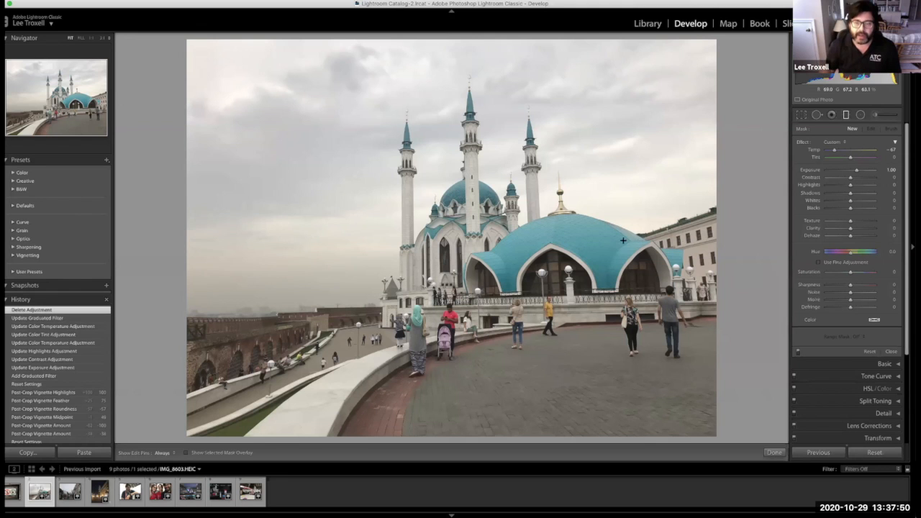
pyautogui.moveTo(689, 412); pyautogui.dragTo(479, 205)
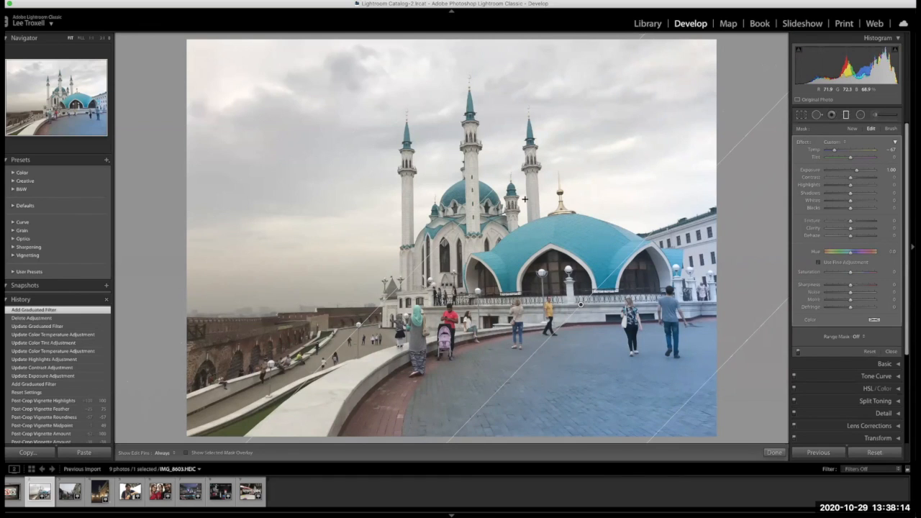
# - Set the graduated filter's Exposure to 2.24, Contrast to 9 and Temp to 49, and raise its Whites and Noise slightly
pyautogui.click(852, 173)
pyautogui.moveTo(860, 172)
pyautogui.mouseDown()
pyautogui.moveTo(827, 180)
pyautogui.moveTo(853, 186)
pyautogui.mouseUp()
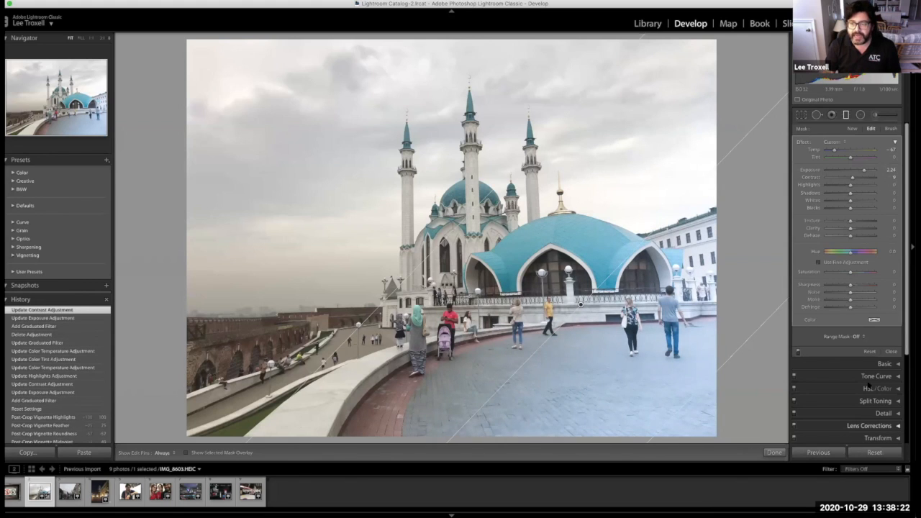
pyautogui.moveTo(851, 293)
pyautogui.mouseDown()
pyautogui.moveTo(880, 292)
pyautogui.moveTo(835, 293)
pyautogui.moveTo(853, 293)
pyautogui.mouseUp()
pyautogui.moveTo(864, 204); pyautogui.dragTo(852, 204)
pyautogui.moveTo(835, 150); pyautogui.dragTo(864, 152)
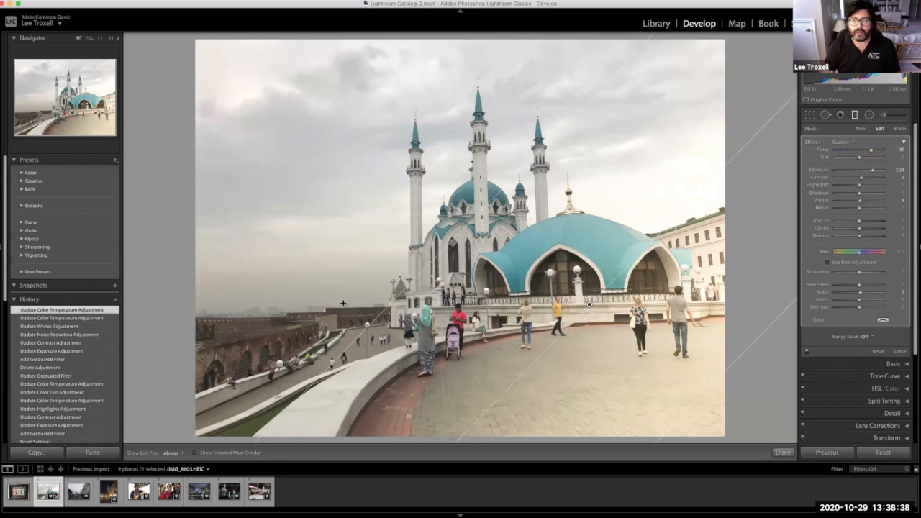
# - Step back through the mosque photo's edit history to the state where the first graduated filter was added to the sky
pyautogui.scroll(-5, 63, 338)
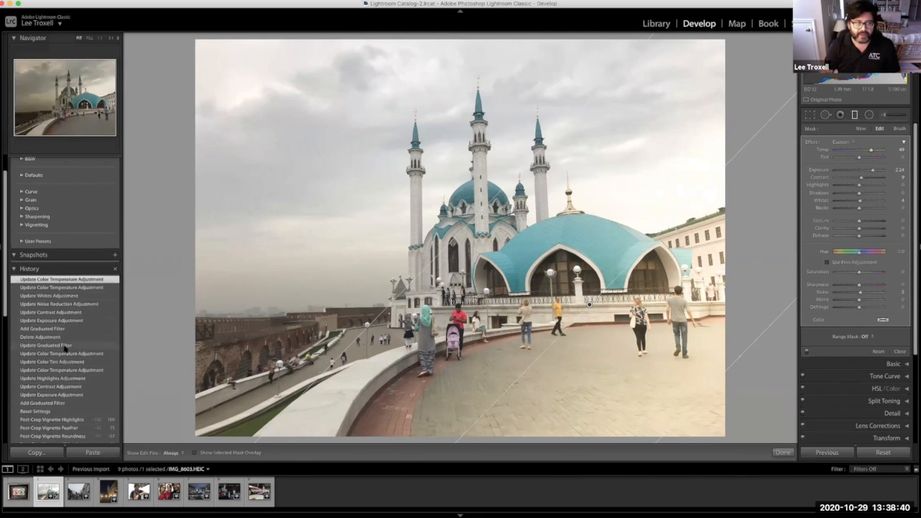
pyautogui.scroll(-10, 64, 348)
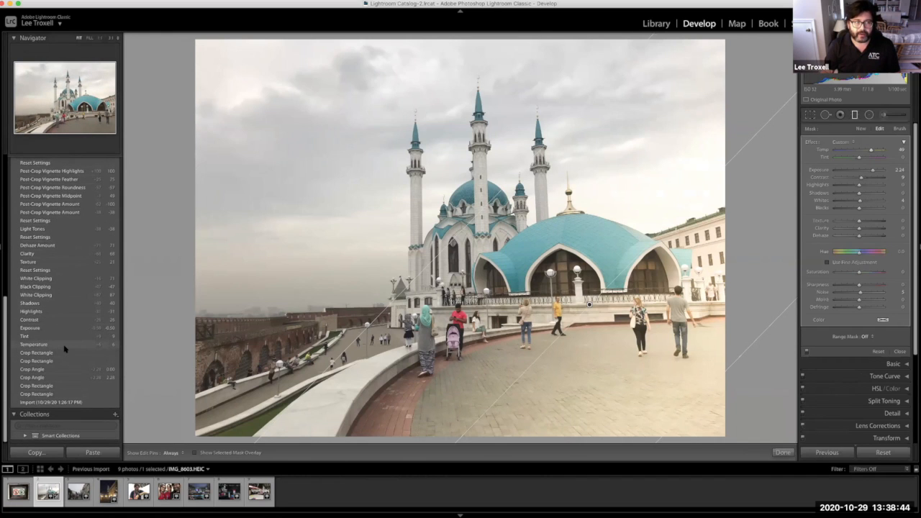
pyautogui.scroll(15, 64, 349)
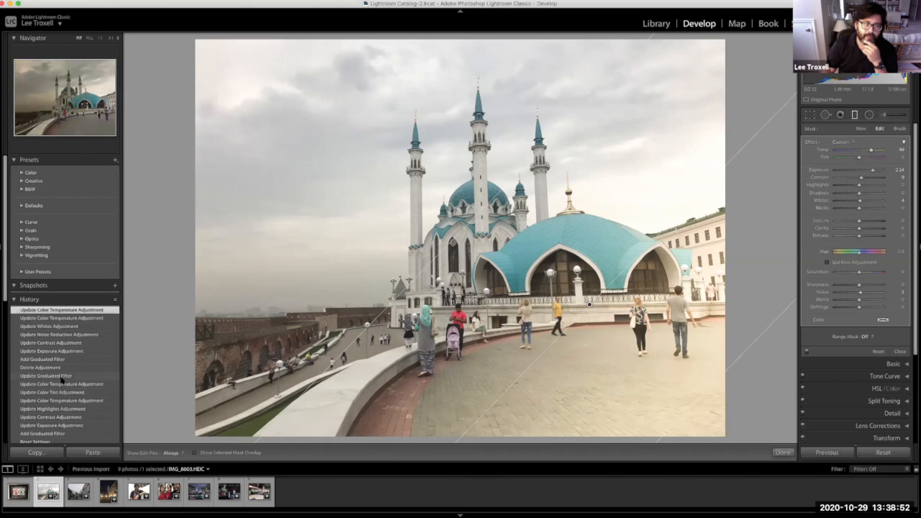
pyautogui.click(62, 377)
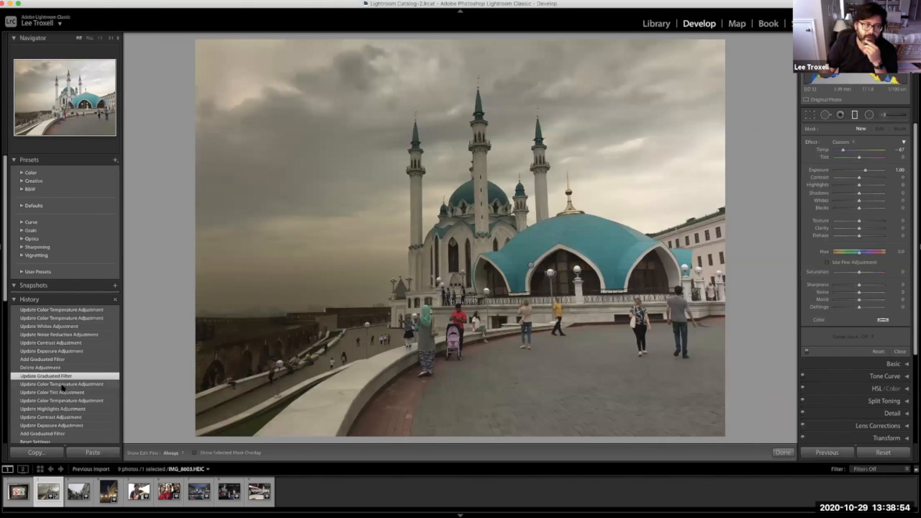
pyautogui.click(65, 393)
pyautogui.click(71, 417)
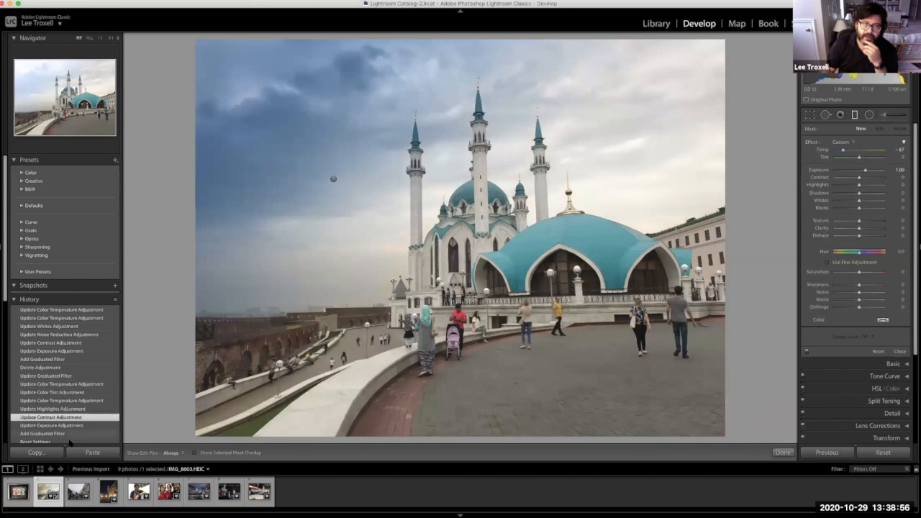
pyautogui.click(70, 434)
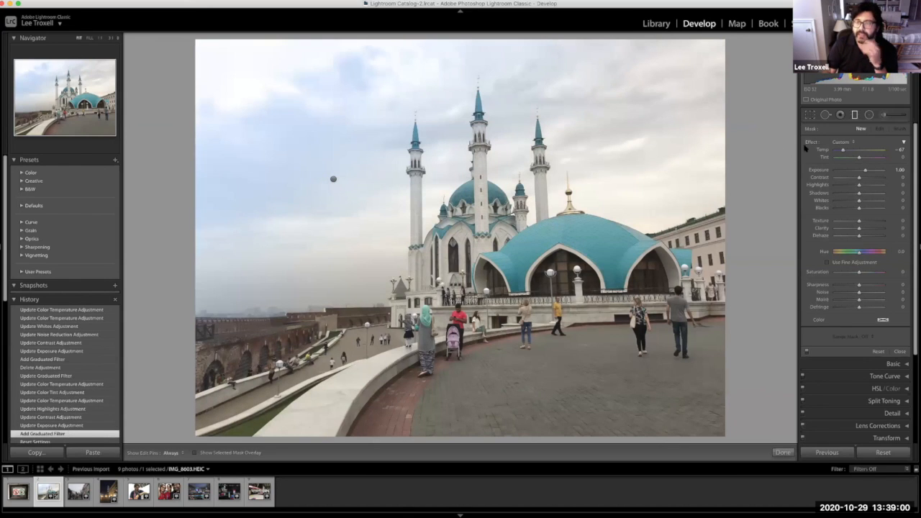
# - Crop the mosque photo slightly narrower by pulling its right edge inward, and apply the crop
pyautogui.click(810, 114)
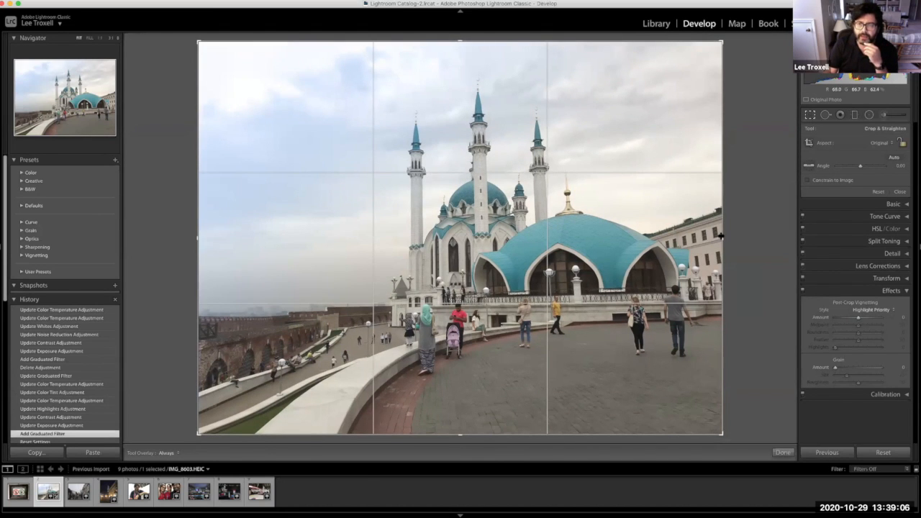
pyautogui.moveTo(720, 235); pyautogui.dragTo(699, 231)
pyautogui.press('Return')
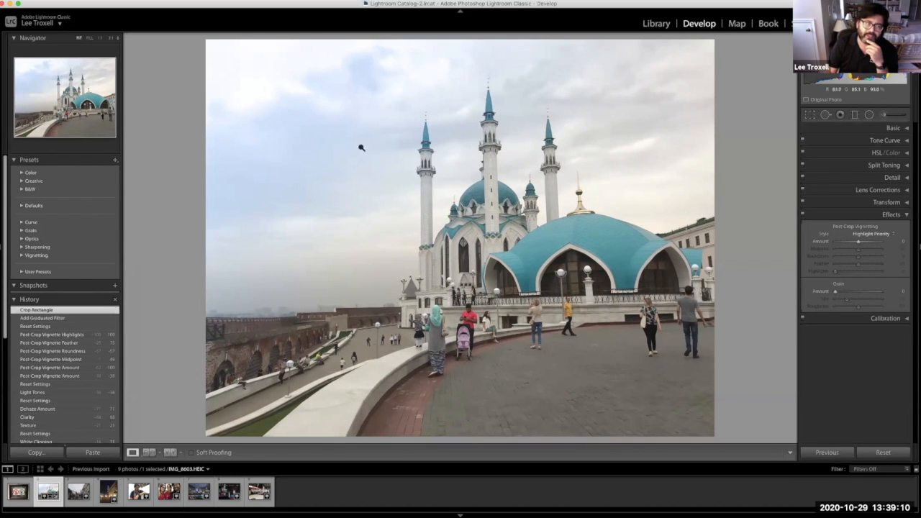
# - Move the sky's graduated filter slightly up and to the right, and delete the filter
pyautogui.click(855, 115)
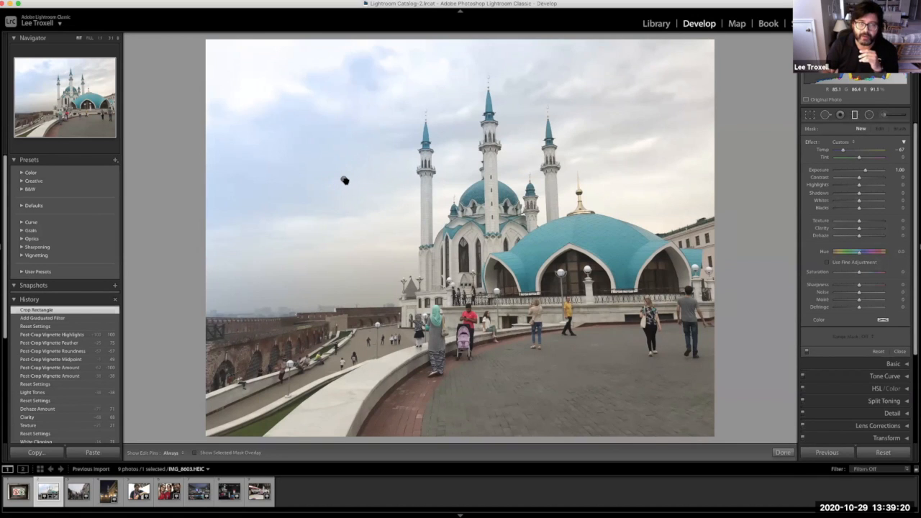
pyautogui.moveTo(345, 179)
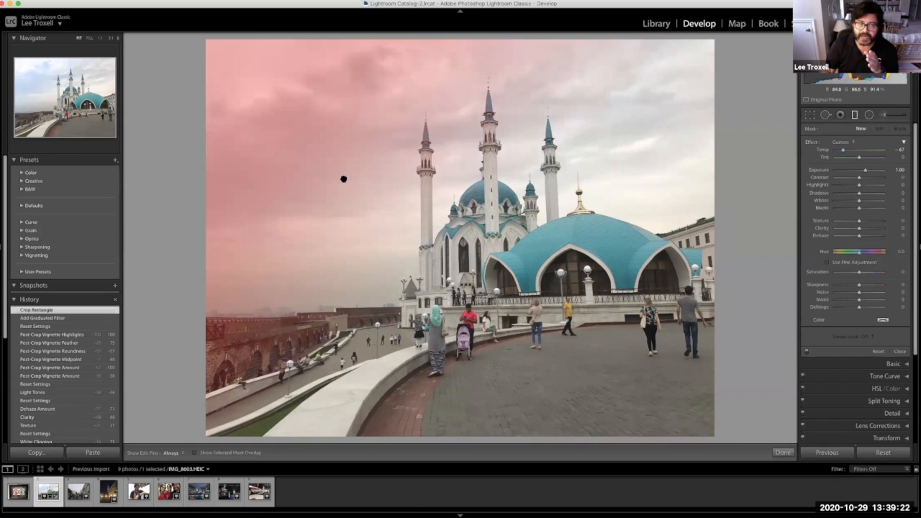
pyautogui.click(343, 179)
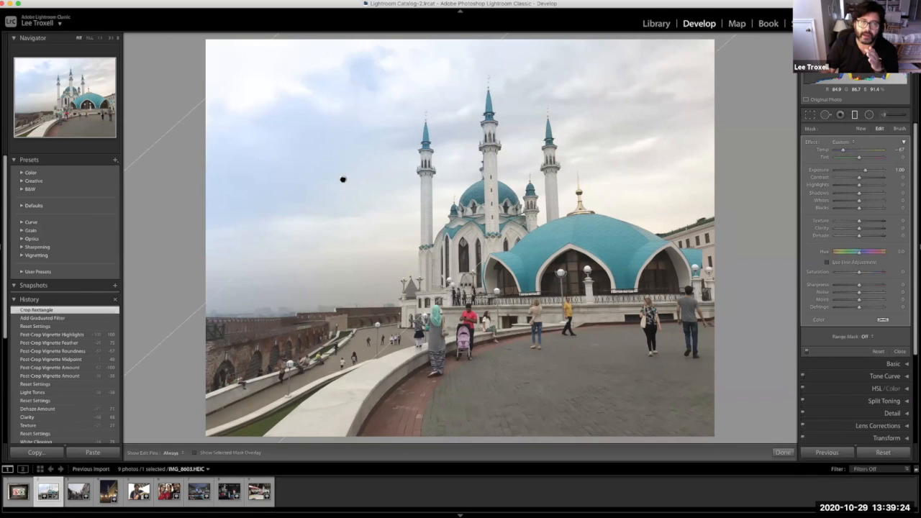
pyautogui.moveTo(342, 180)
pyautogui.mouseDown()
pyautogui.moveTo(391, 209)
pyautogui.moveTo(352, 173)
pyautogui.mouseUp()
pyautogui.moveTo(352, 173)
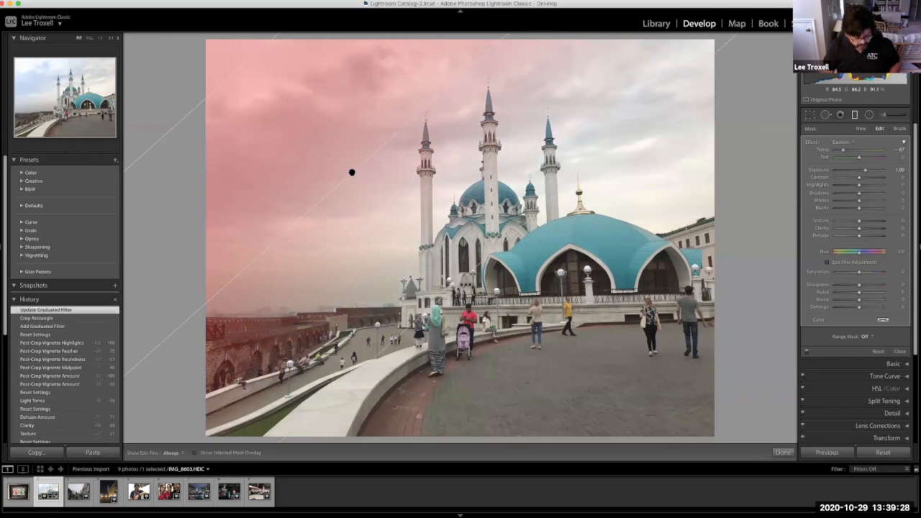
pyautogui.press('Delete')
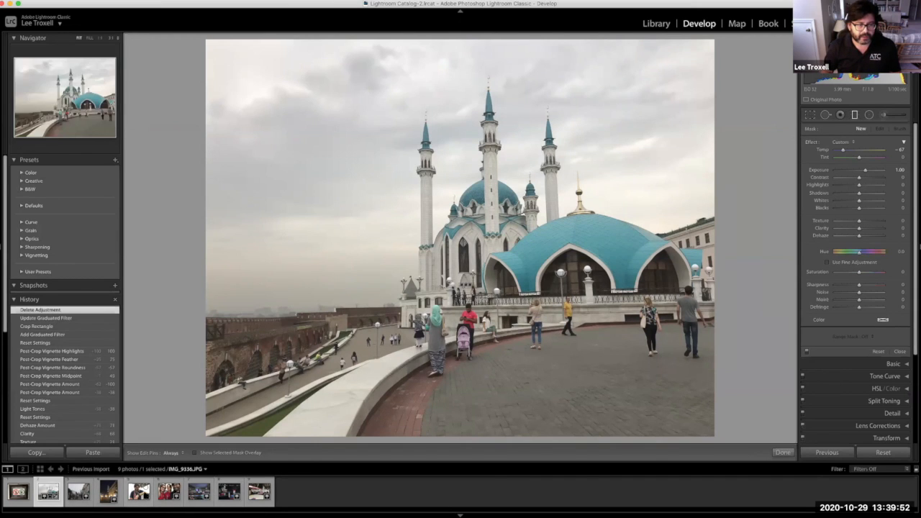
# - Try Red Eye Correction on both eyes of the man in the portrait photo IMG_9336.JPG
pyautogui.click(141, 493)
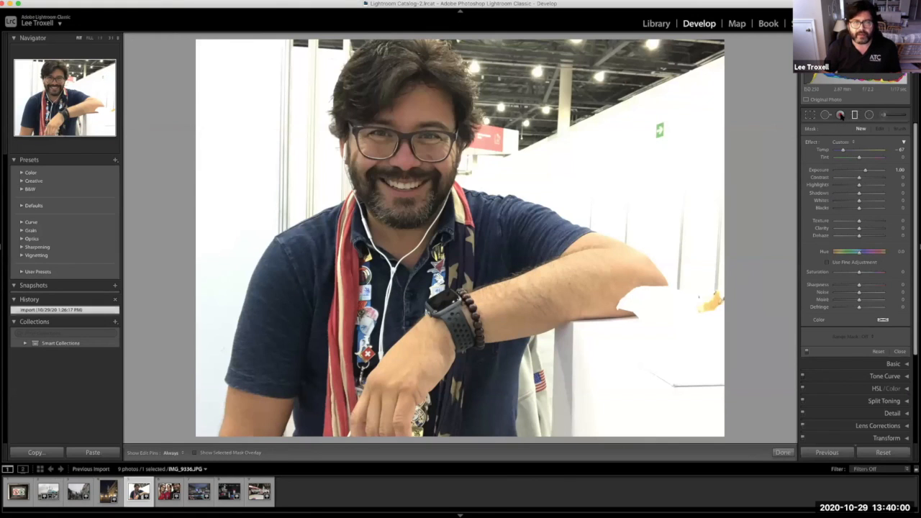
pyautogui.click(841, 115)
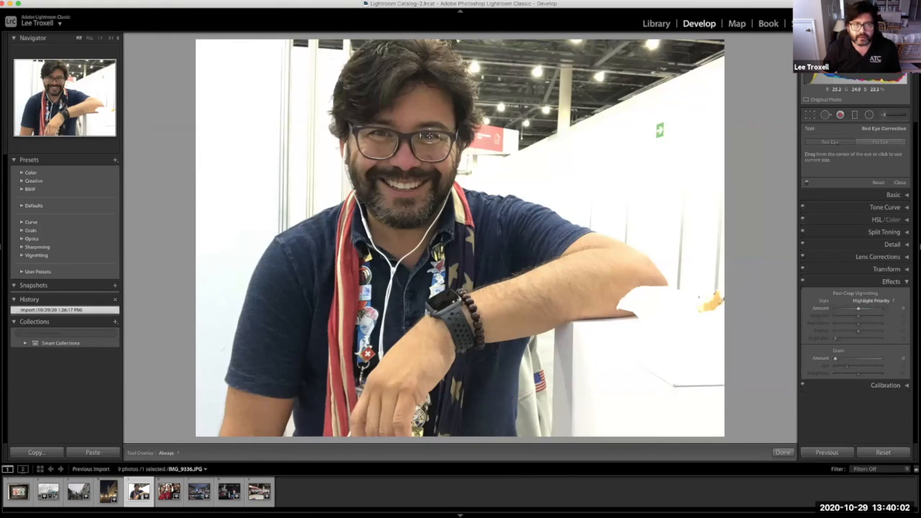
pyautogui.click(428, 137)
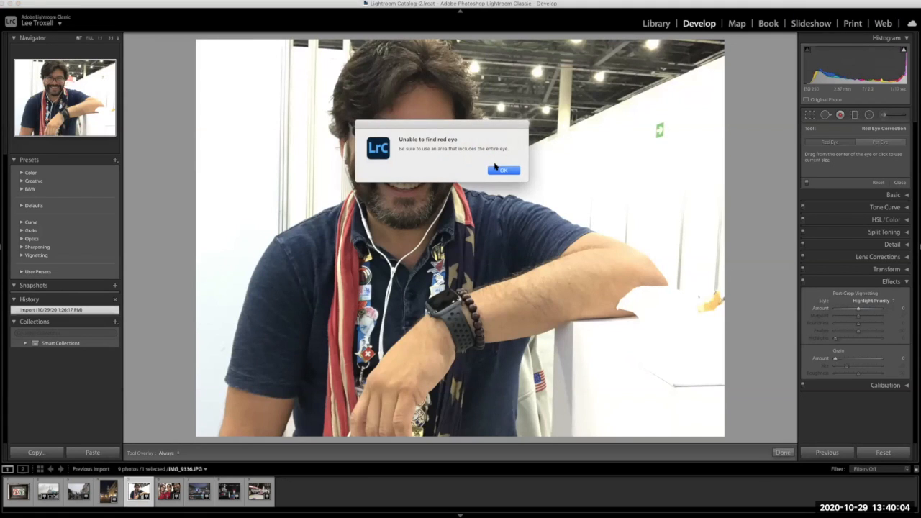
pyautogui.press('Return')
pyautogui.click(383, 134)
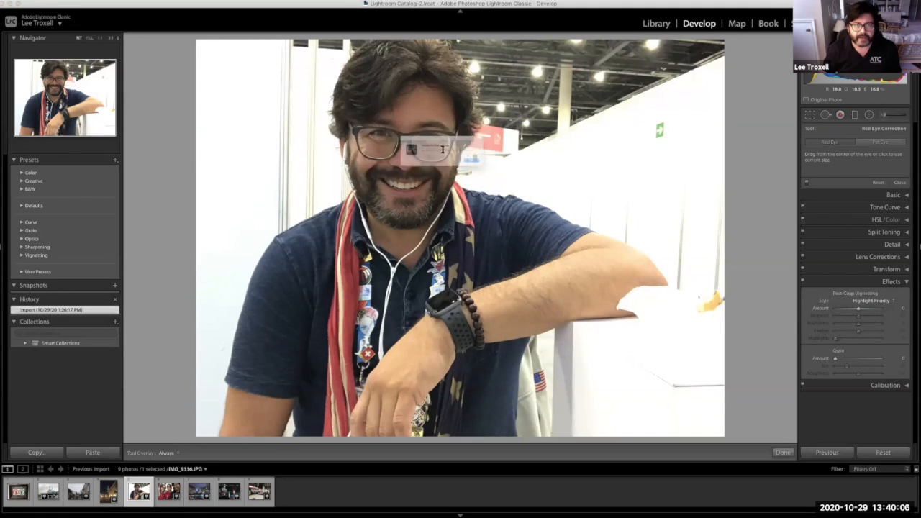
pyautogui.click(504, 171)
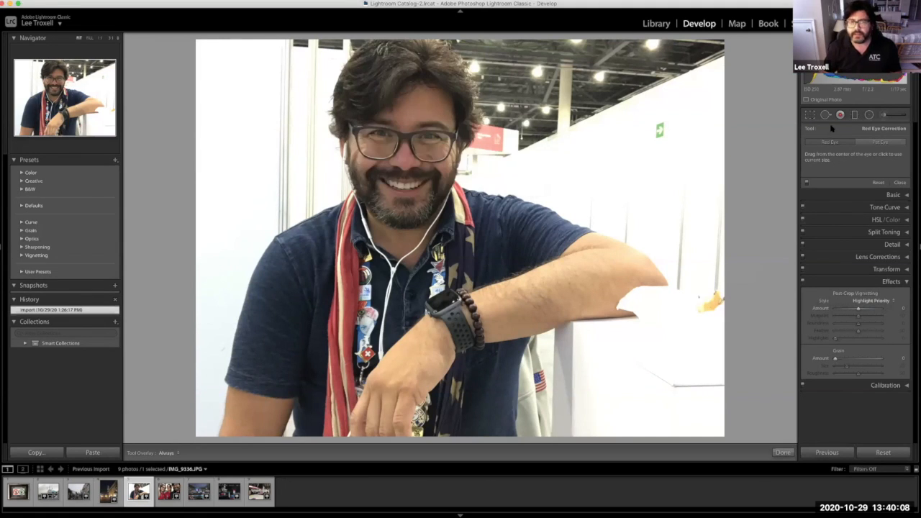
# - Auto-straighten the portrait photo, rotate its crop to an angle of -1.62, and apply the crop
pyautogui.click(810, 115)
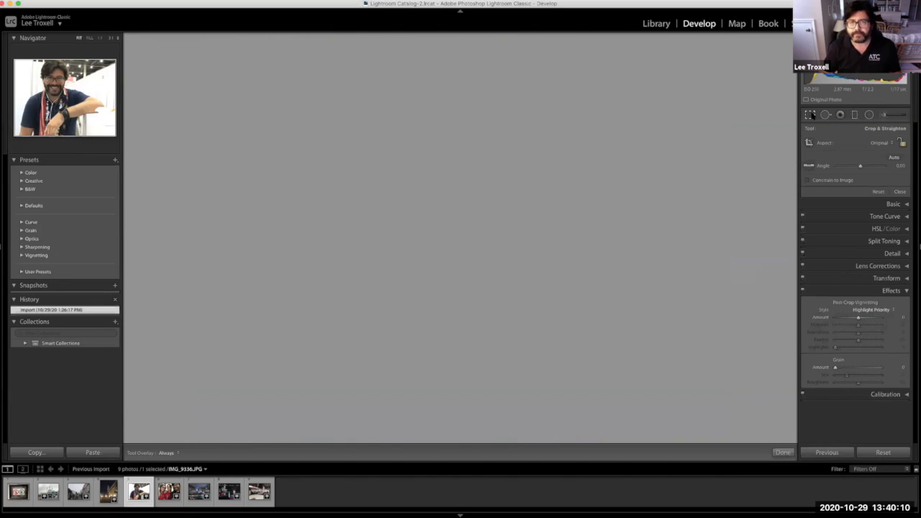
pyautogui.click(894, 157)
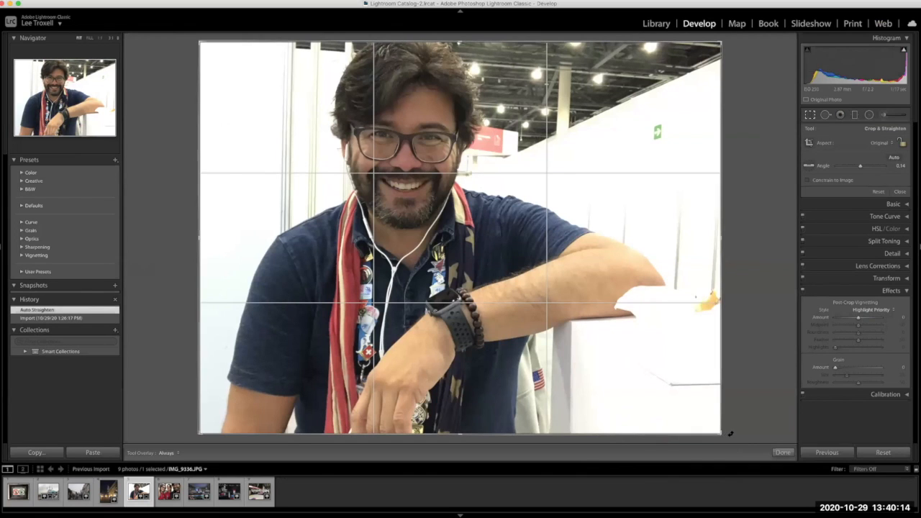
pyautogui.moveTo(730, 435); pyautogui.dragTo(731, 427)
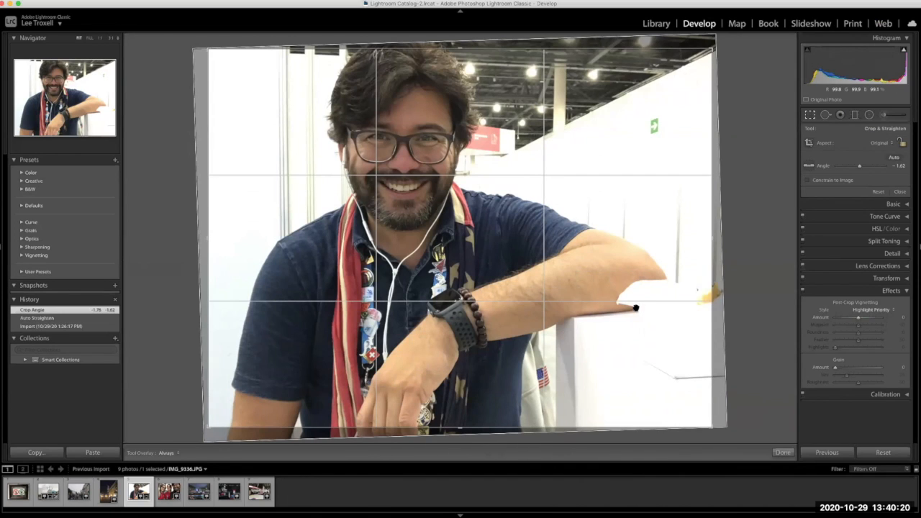
pyautogui.press('Return')
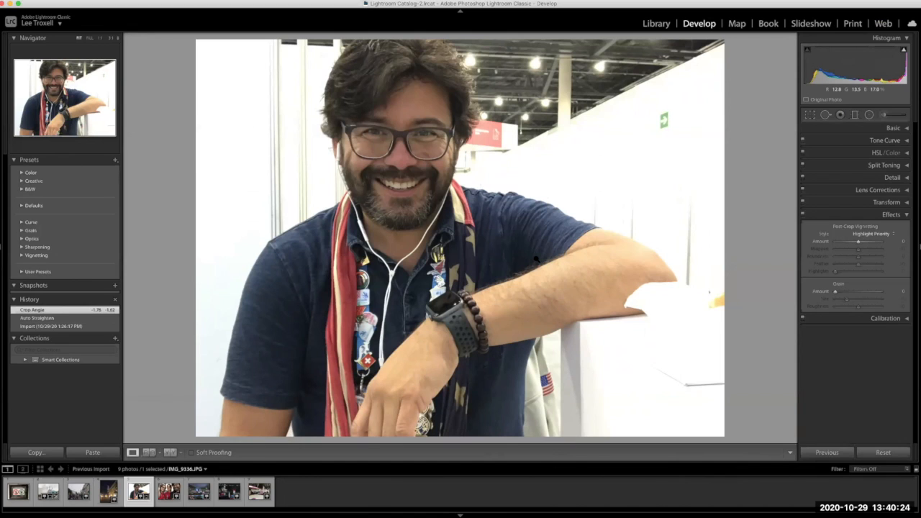
# - Return to the mosque photo and look over the settings of the Radial Filter, Adjustment Brush and Graduated Filter
pyautogui.click(50, 493)
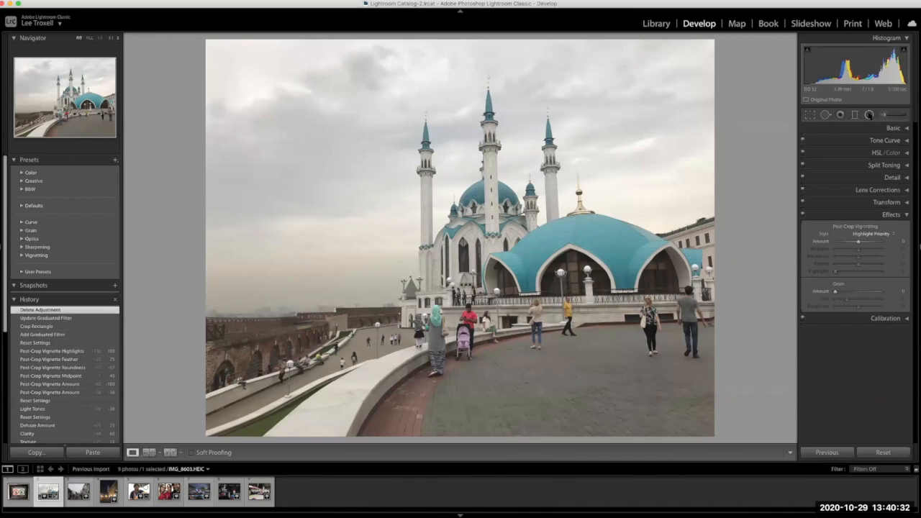
pyautogui.click(870, 115)
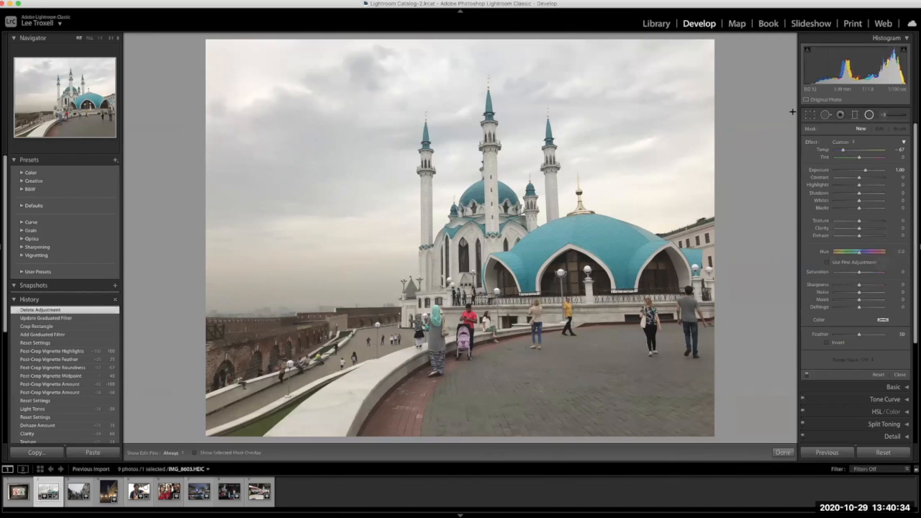
pyautogui.click(886, 115)
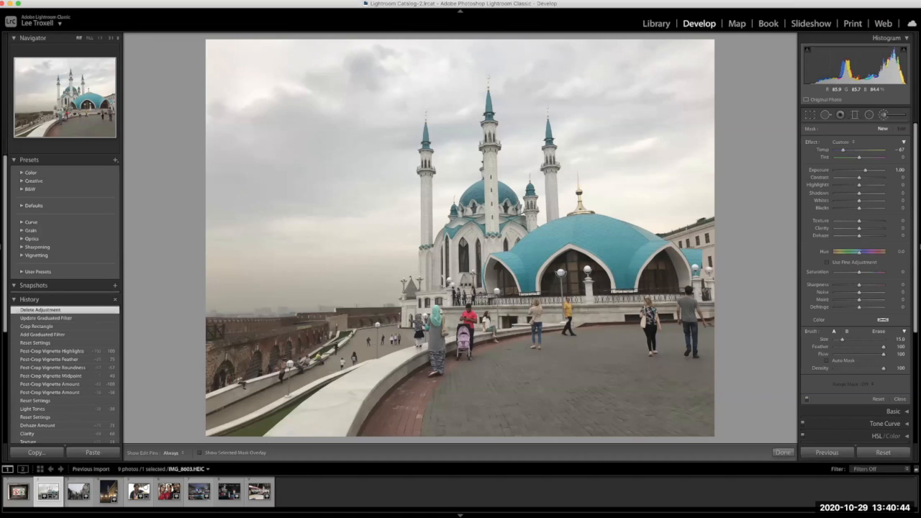
pyautogui.click(856, 116)
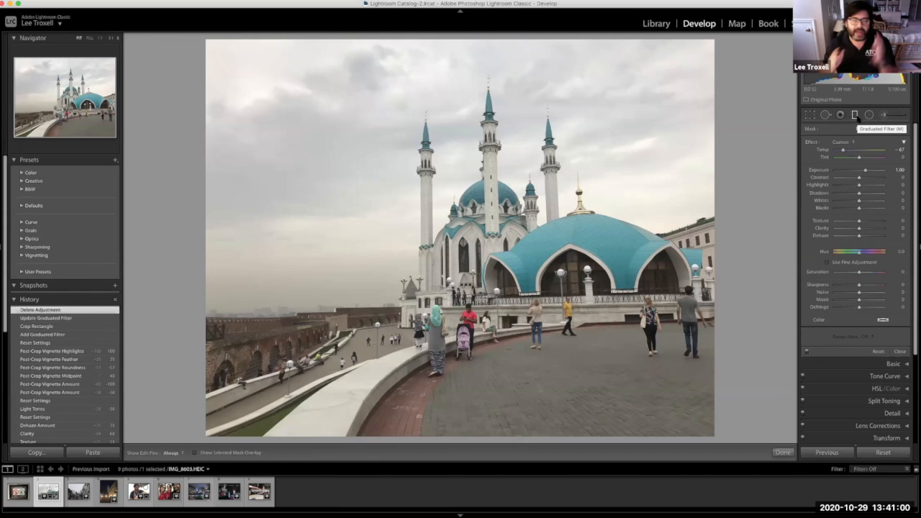
pyautogui.click(838, 118)
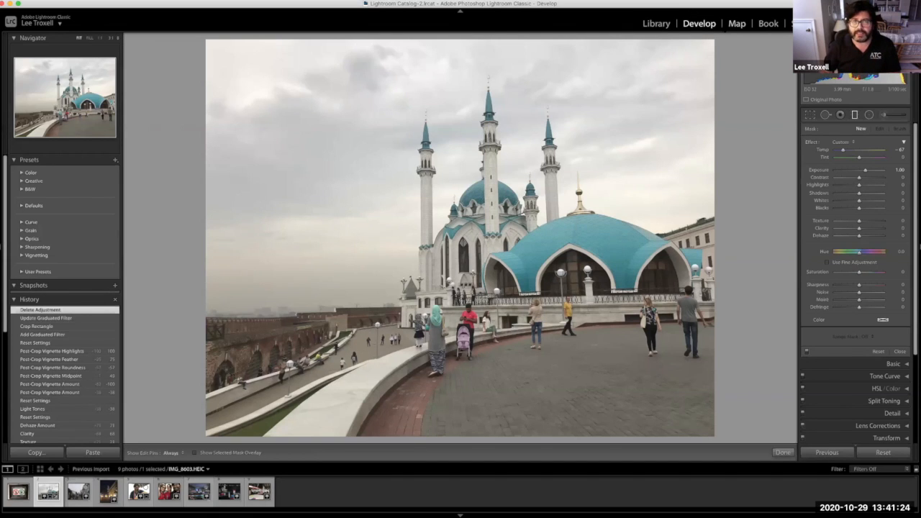
# - Preview the mosque photo's location marker in the Map module, dismissing the introductory tips, and go back to the Library module
pyautogui.click(741, 24)
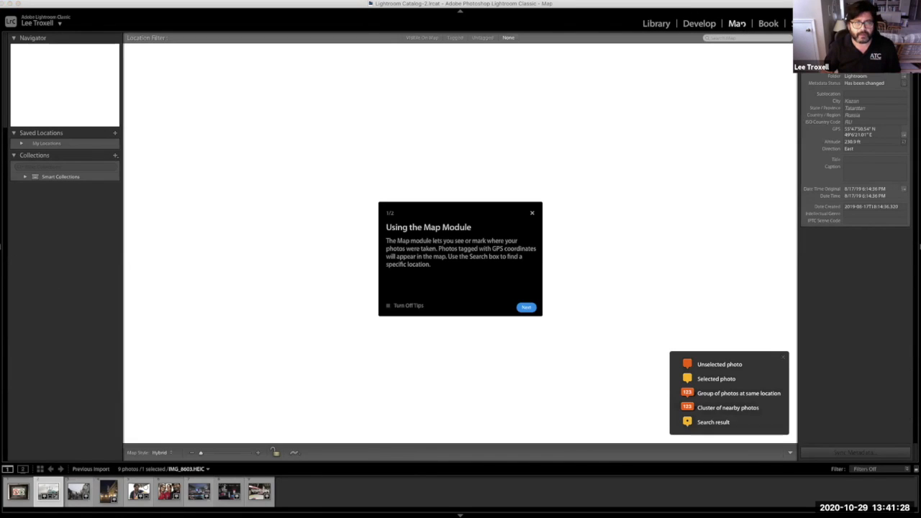
pyautogui.click(526, 308)
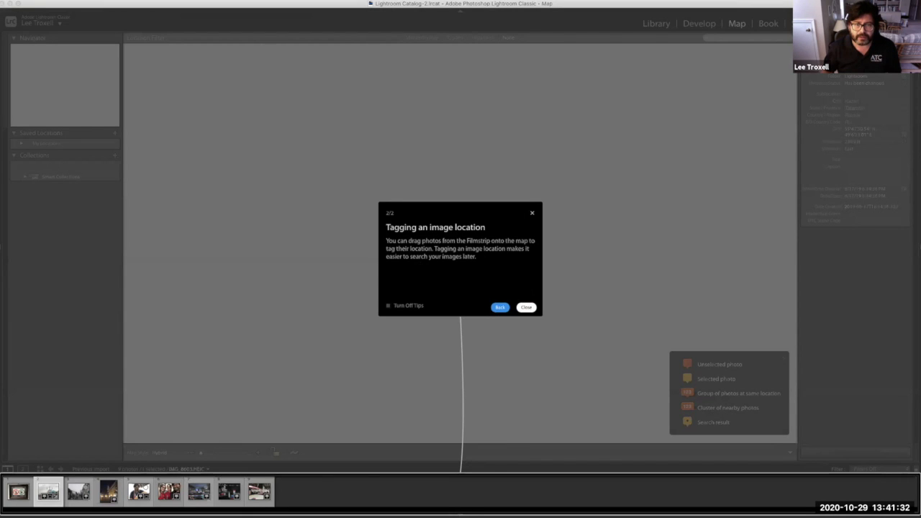
pyautogui.click(533, 213)
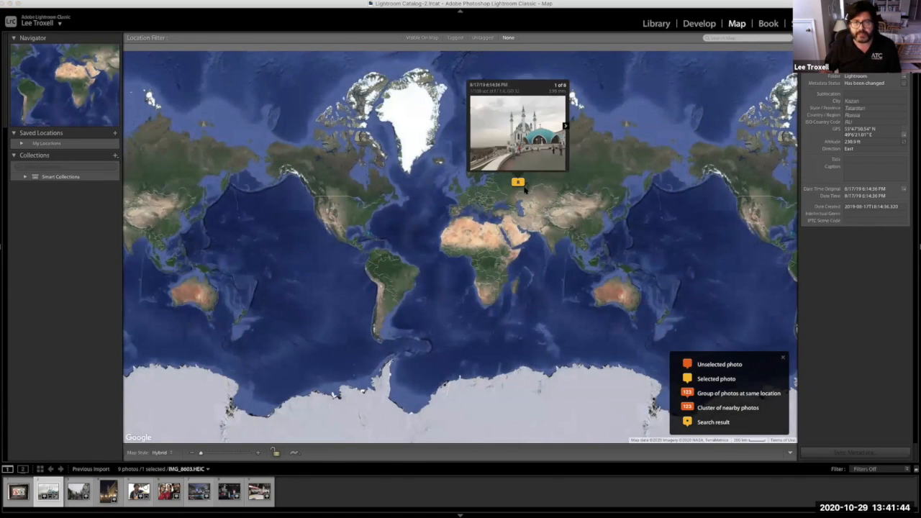
pyautogui.moveTo(521, 188)
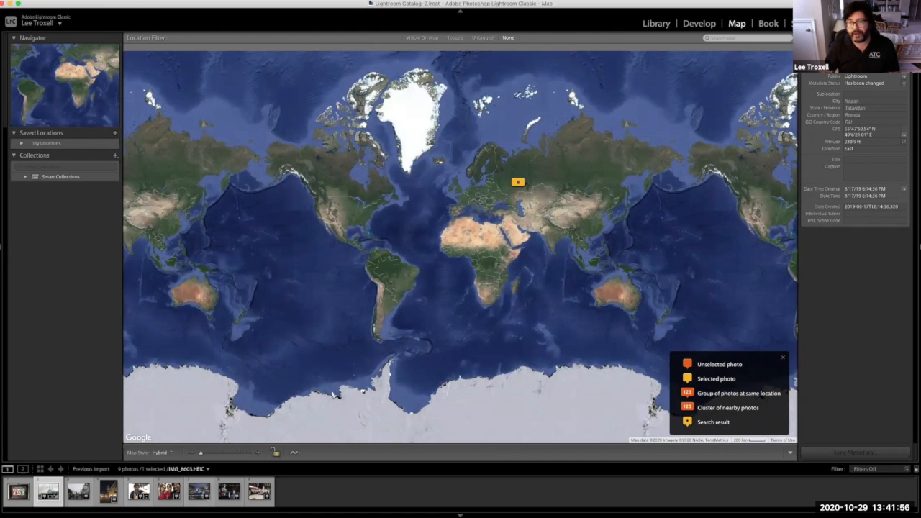
pyautogui.click(700, 23)
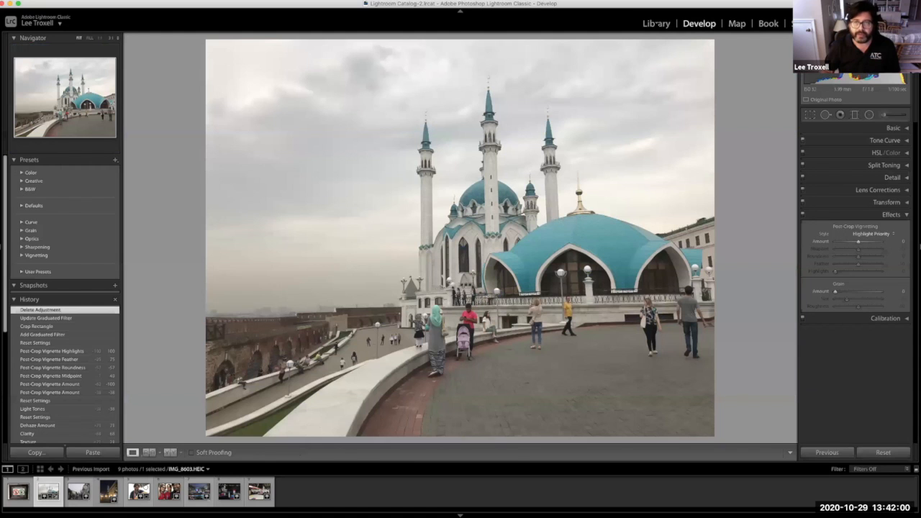
pyautogui.click(657, 24)
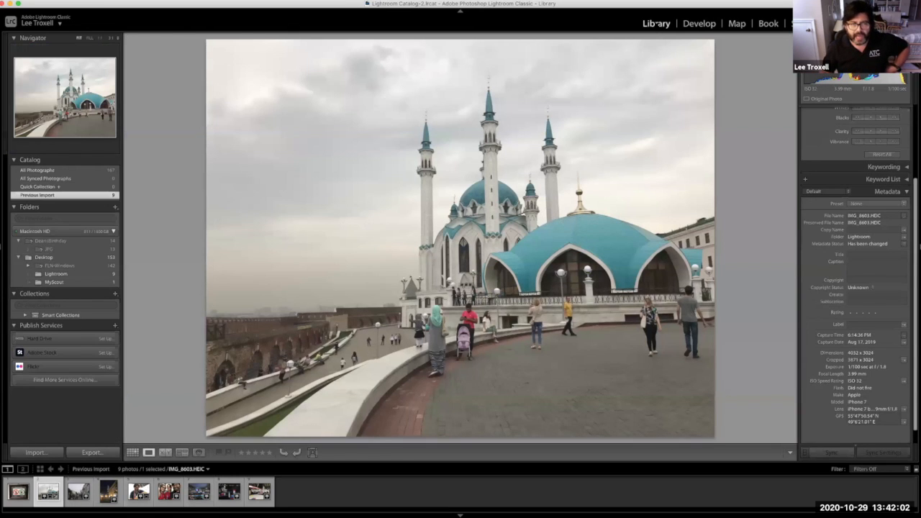